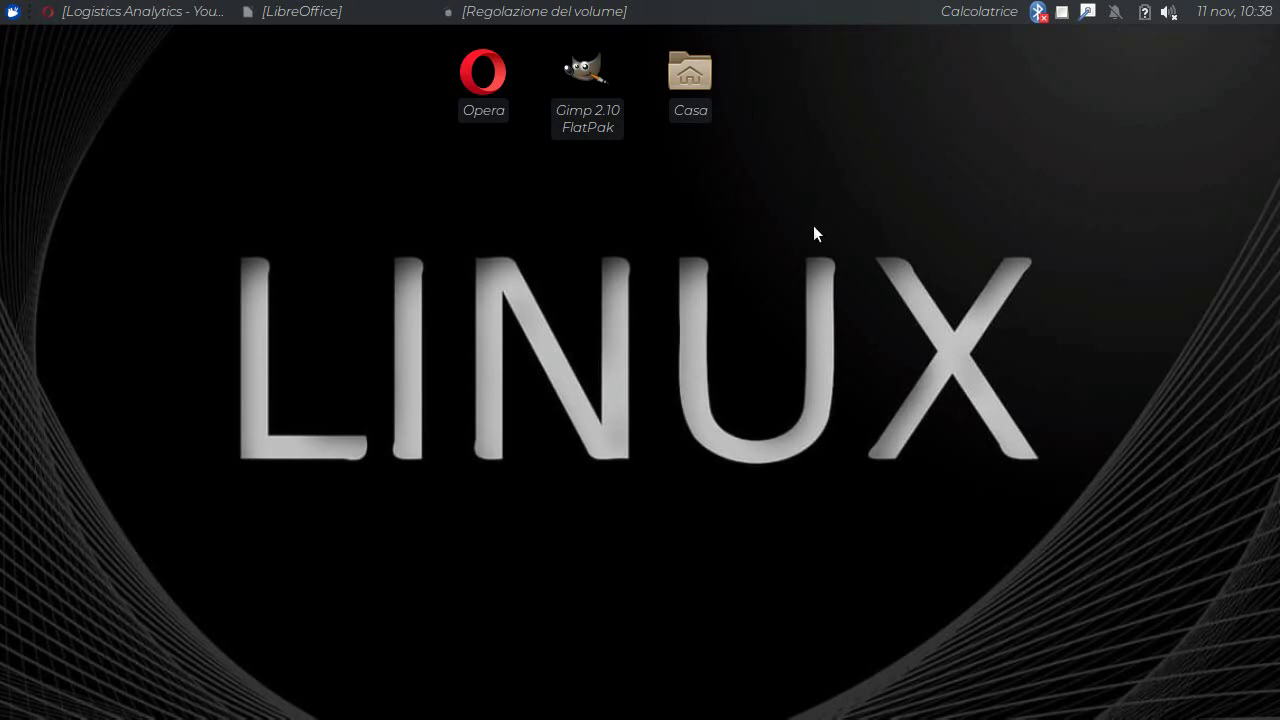
Restore the Start Center and create a new Writer text document, 'Senza nome 1'.
{"action": "left_click", "coordinate": [350, 12]}
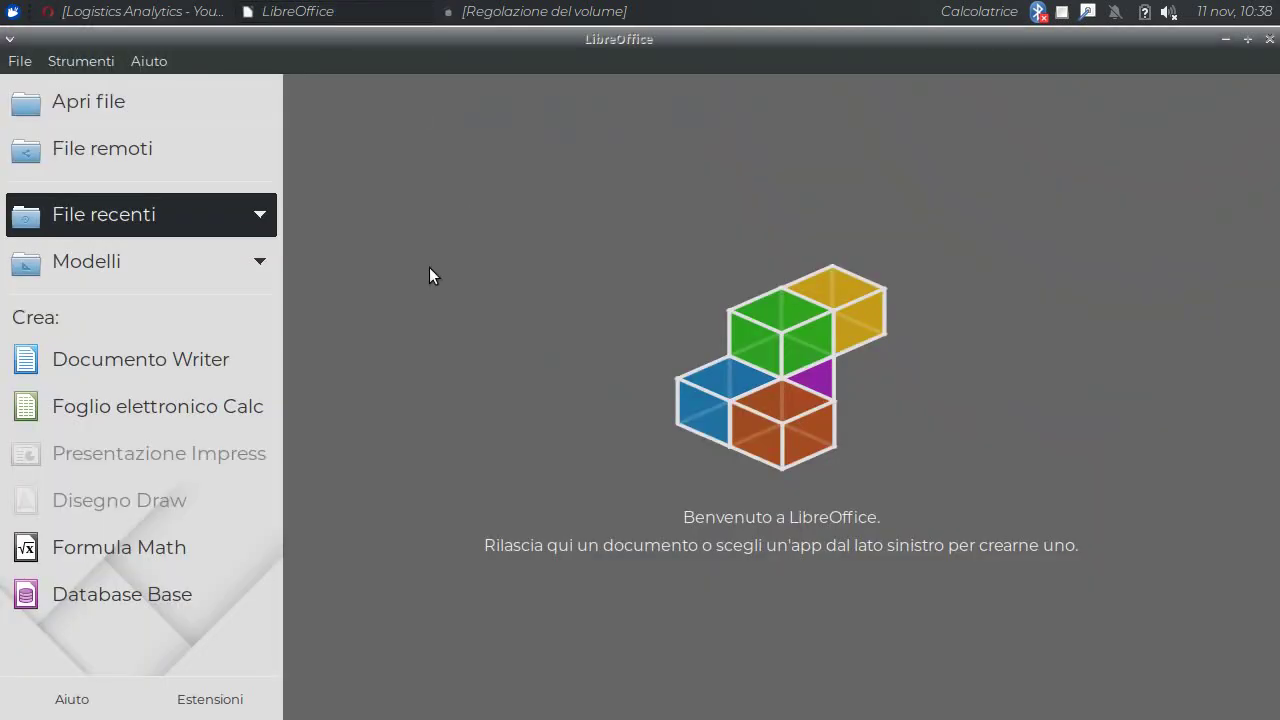
{"action": "left_click", "coordinate": [168, 360]}
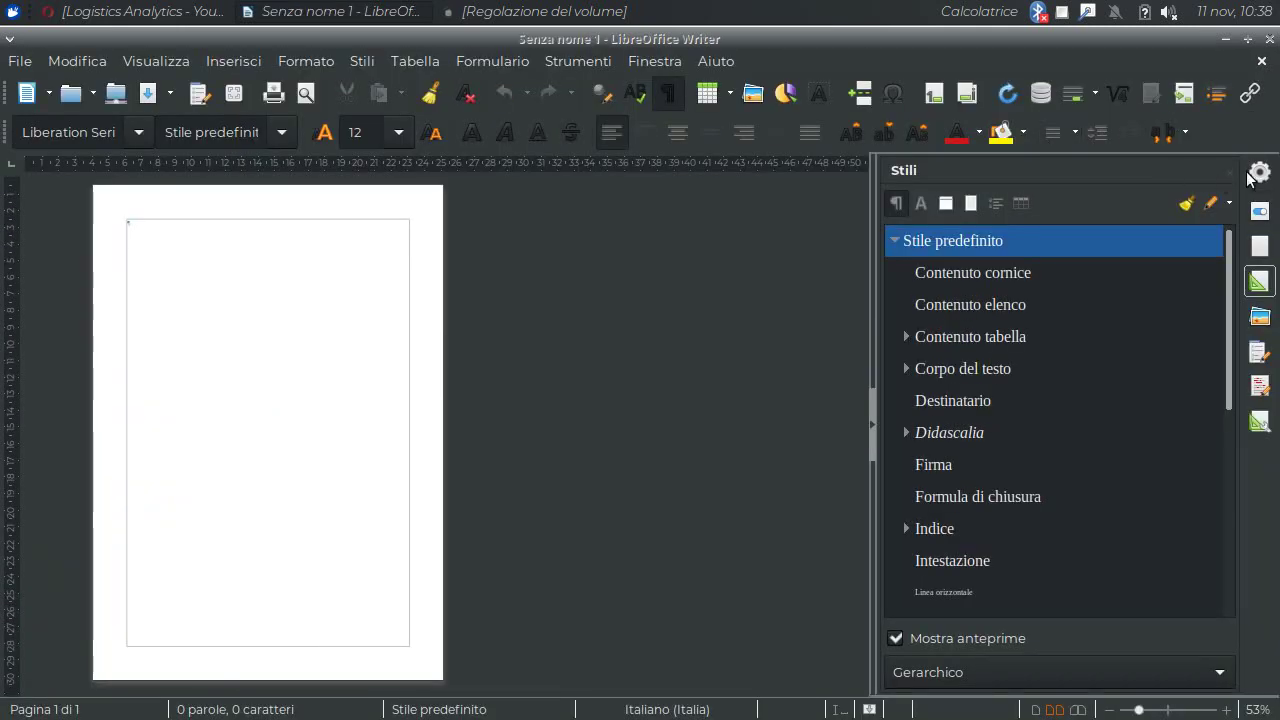
Close the Styles sidebar, add empty paragraphs until the document spans five pages, and return to the top.
{"action": "left_click", "coordinate": [1225, 172]}
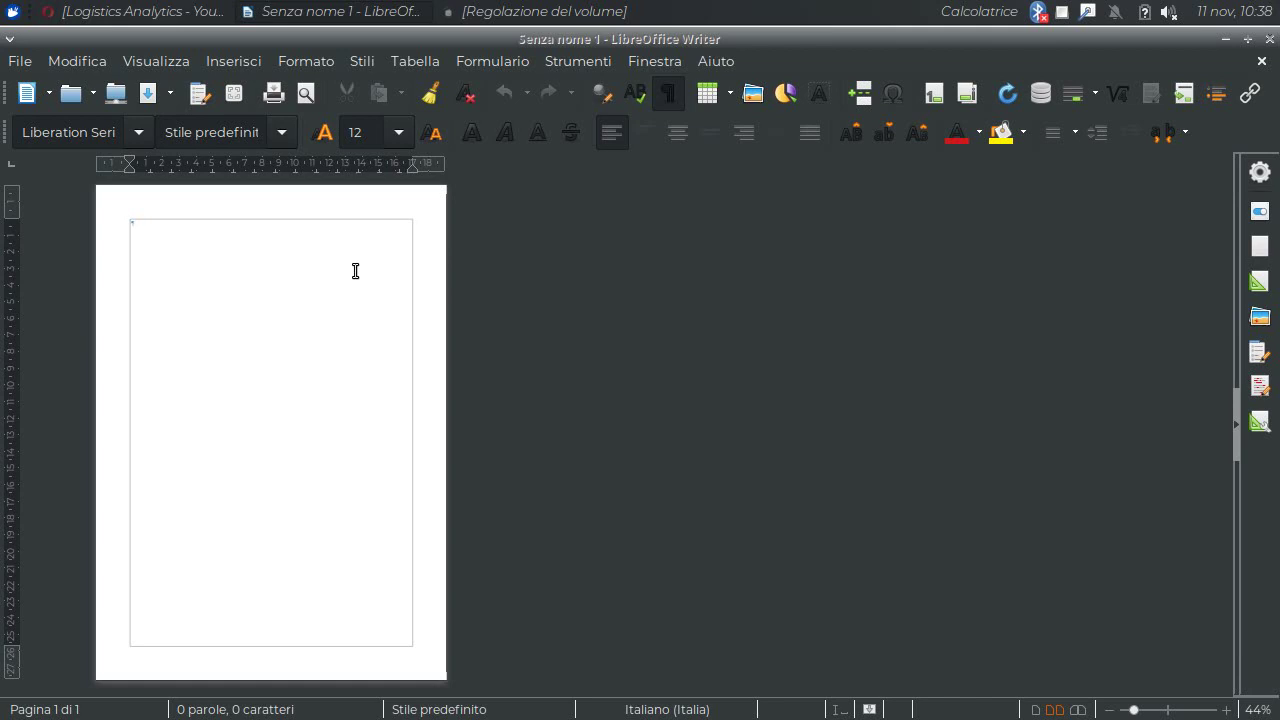
{"action": "key", "text": "Return"}
{"action": "key", "text": "Return"}
{"action": "key", "text": "Return"}
{"action": "key", "text": "Return"}
{"action": "key", "text": "Return"}
{"action": "key", "text": "Return"}
{"action": "key", "text": "Return"}
{"action": "key", "text": "Return"}
{"action": "key", "text": "Return"}
{"action": "key", "text": "Return"}
{"action": "key", "text": "Return"}
{"action": "key", "text": "Return"}
{"action": "key", "text": "Return"}
{"action": "key", "text": "Return"}
{"action": "key", "text": "Return"}
{"action": "key", "text": "Return"}
{"action": "key", "text": "Return"}
{"action": "key", "text": "Return"}
{"action": "left_click", "coordinate": [166, 61]}
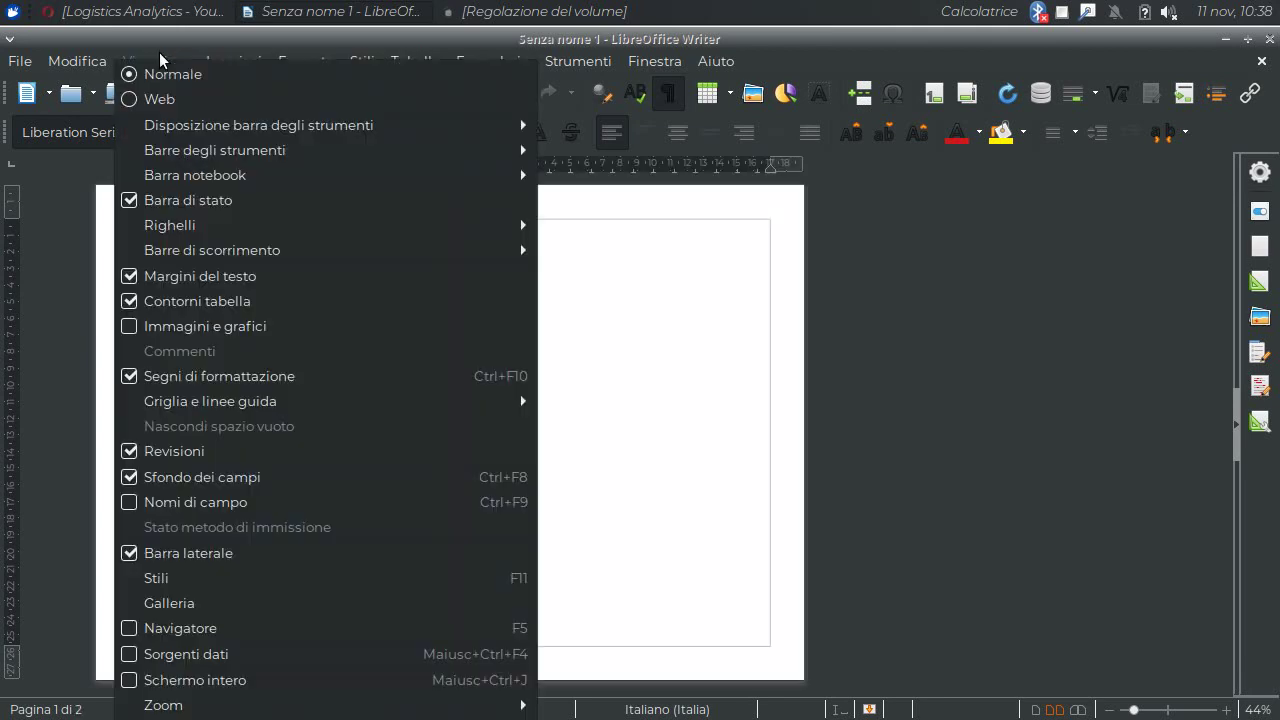
{"action": "mouse_move", "coordinate": [468, 714]}
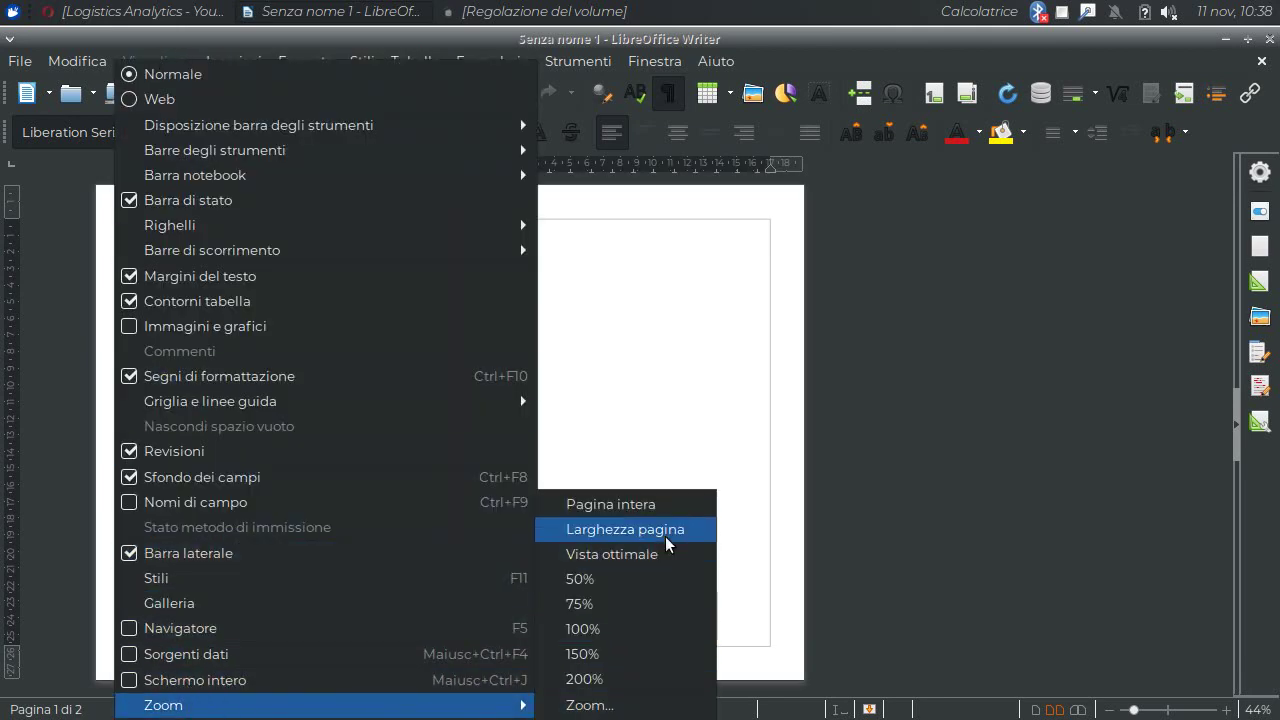
{"action": "left_click", "coordinate": [689, 257]}
{"action": "key", "text": "Return"}
{"action": "key", "text": "Return"}
{"action": "key", "text": "Return"}
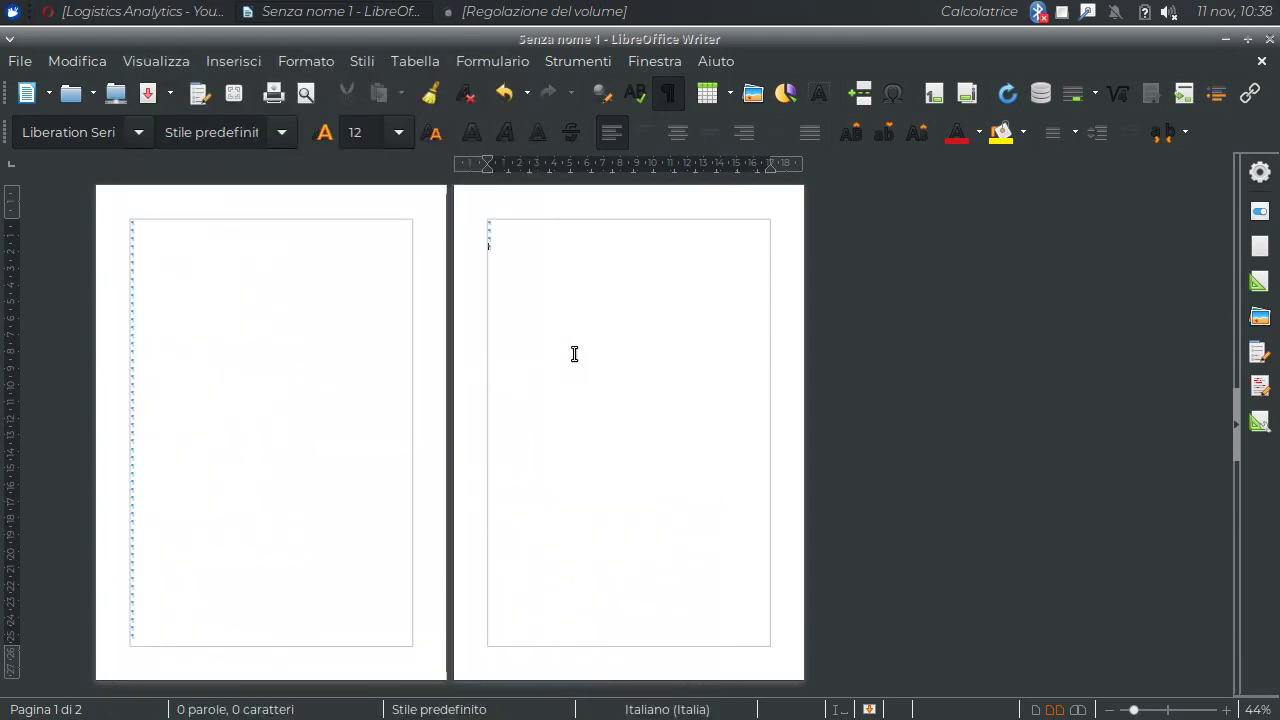
{"action": "key", "text": "Return"}
{"action": "key", "text": "Return"}
{"action": "key", "text": "Return"}
{"action": "key", "text": "Return"}
{"action": "key", "text": "Return"}
{"action": "key", "text": "Return"}
{"action": "key", "text": "Return"}
{"action": "key", "text": "Return"}
{"action": "key", "text": "Return"}
{"action": "key", "text": "Return"}
{"action": "key", "text": "Return"}
{"action": "key", "text": "Return"}
{"action": "key", "text": "Return"}
{"action": "key", "text": "Return"}
{"action": "key", "text": "Return"}
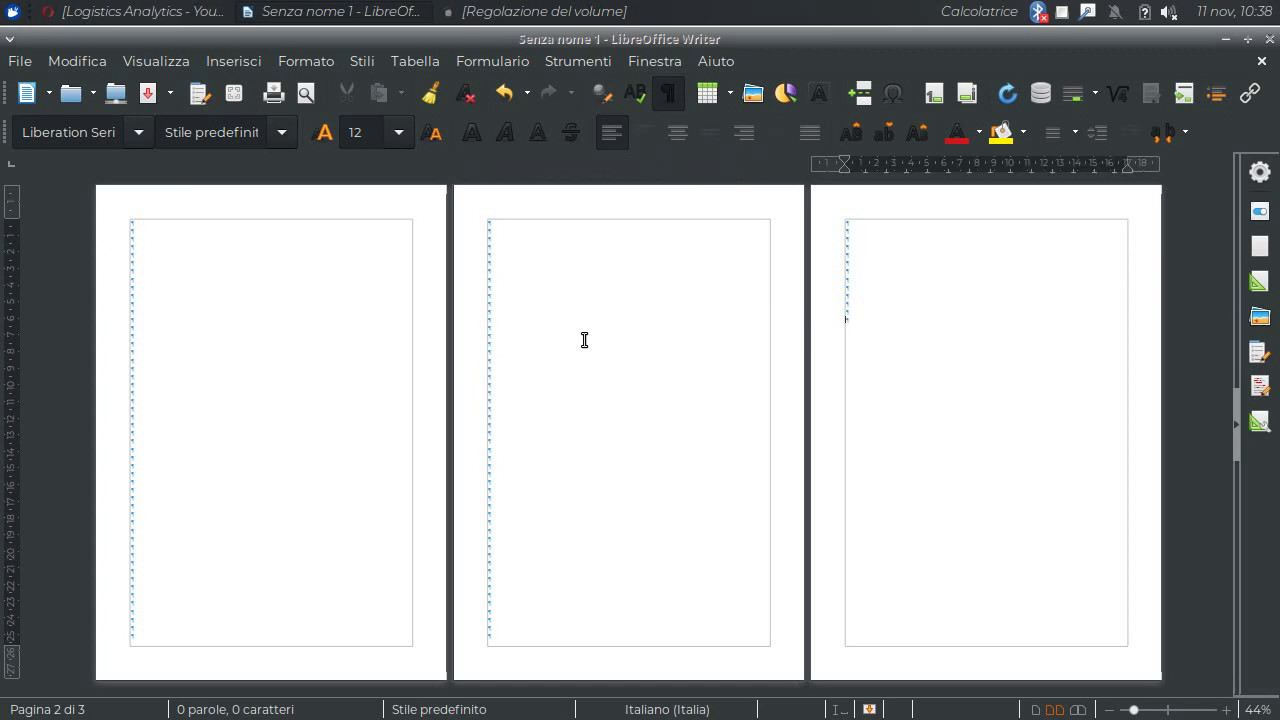
{"action": "key", "text": "Return"}
{"action": "key", "text": "Return"}
{"action": "key", "text": "Return"}
{"action": "key", "text": "Return"}
{"action": "key", "text": "Return"}
{"action": "key", "text": "Return"}
{"action": "key", "text": "Return"}
{"action": "key", "text": "Return"}
{"action": "key", "text": "Return"}
{"action": "key", "text": "Return"}
{"action": "key", "text": "Return"}
{"action": "key", "text": "Return"}
{"action": "key", "text": "Return"}
{"action": "key", "text": "Return"}
{"action": "key", "text": "Return"}
{"action": "key", "text": "Return"}
{"action": "key", "text": "Return"}
{"action": "key", "text": "Return"}
{"action": "key", "text": "Return"}
{"action": "key", "text": "Return"}
{"action": "key", "text": "Return"}
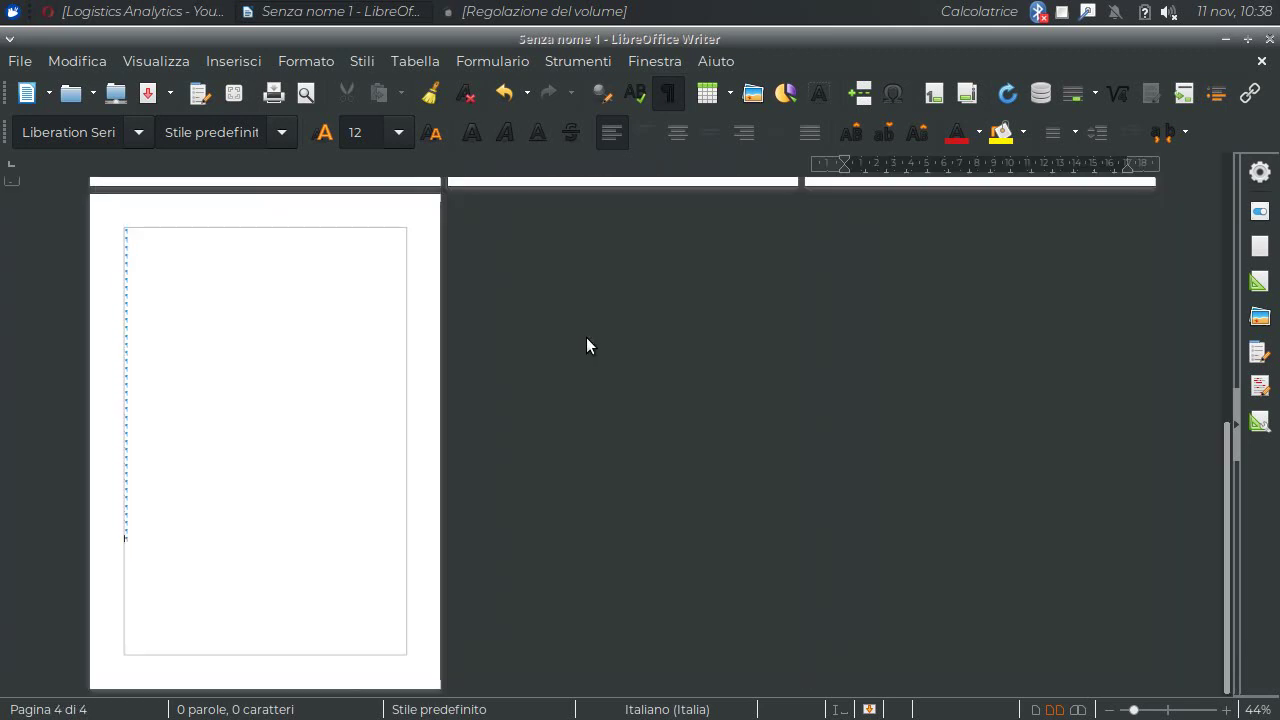
{"action": "key", "text": "Return"}
{"action": "key", "text": "Return"}
{"action": "key", "text": "Return"}
{"action": "key", "text": "Return"}
{"action": "key", "text": "Return"}
{"action": "key", "text": "Return"}
{"action": "key", "text": "Return"}
{"action": "key", "text": "Return"}
{"action": "key", "text": "Return"}
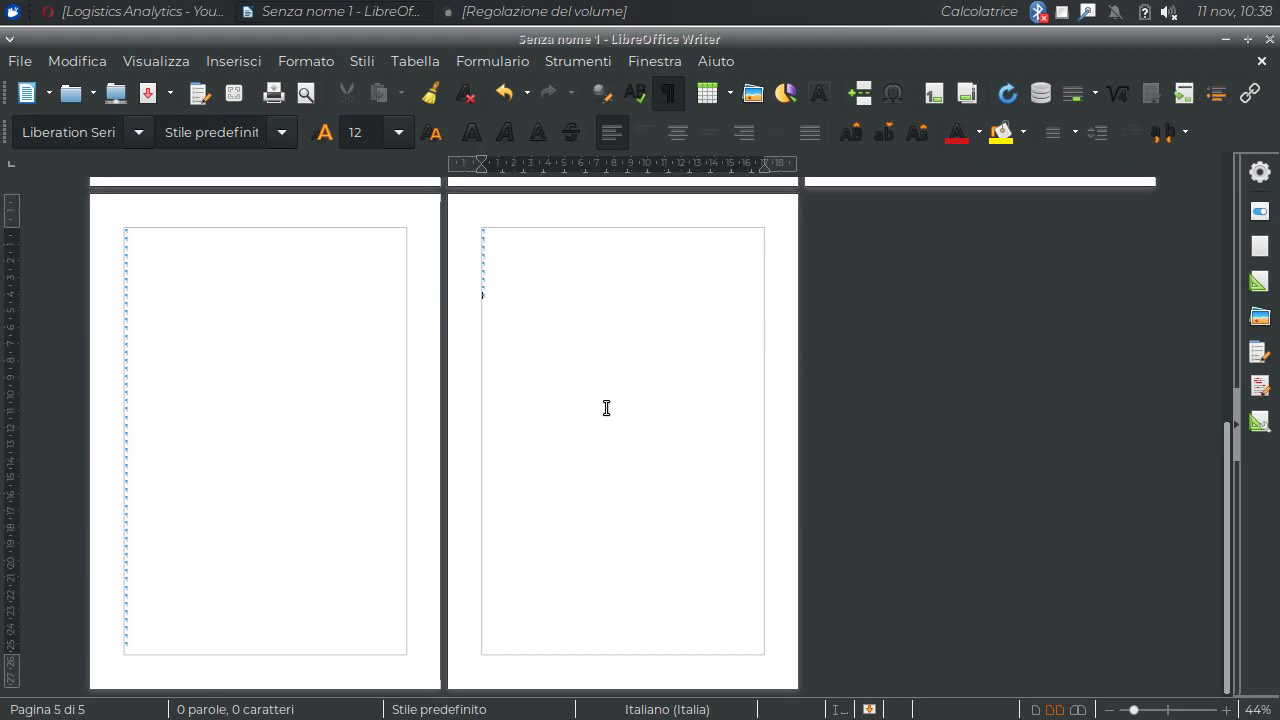
{"action": "key", "text": "Return"}
{"action": "key", "text": "Return"}
{"action": "key", "text": "Return"}
{"action": "key", "text": "Return"}
{"action": "key", "text": "Return"}
{"action": "key", "text": "Return"}
{"action": "key", "text": "Return"}
{"action": "key", "text": "Return"}
{"action": "key", "text": "Return"}
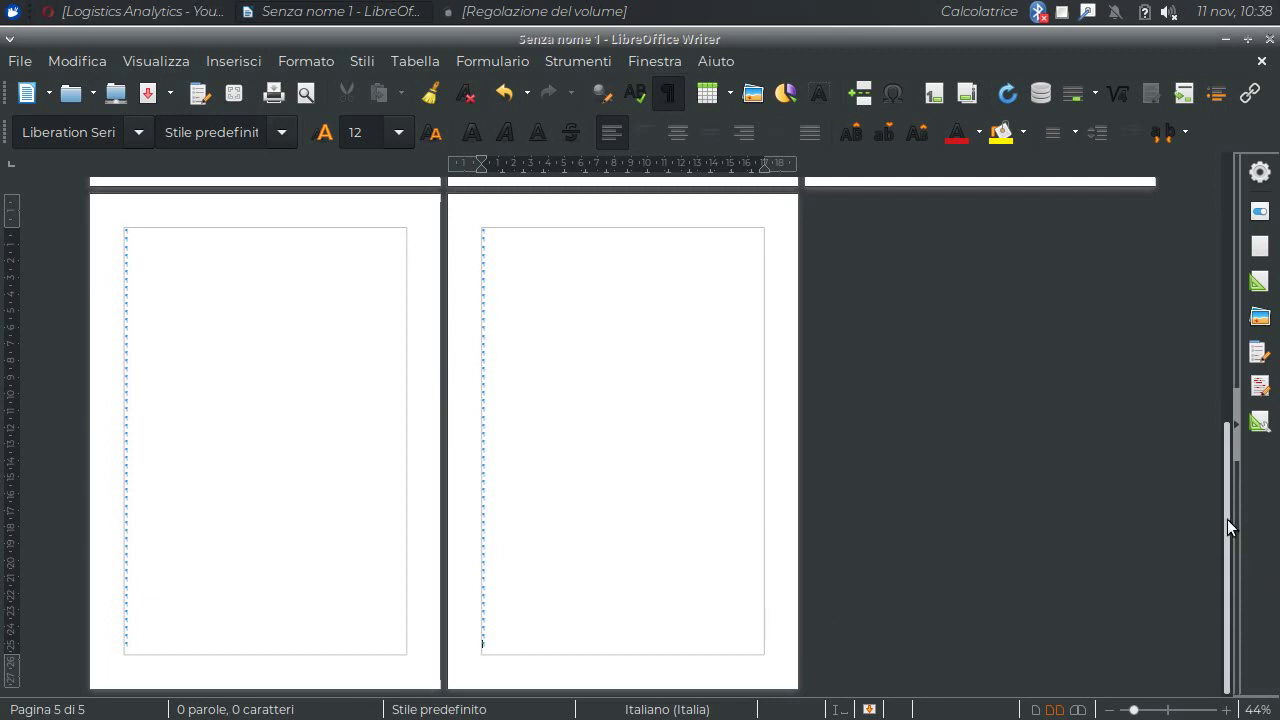
{"action": "left_click_drag", "start_coordinate": [1227, 519], "coordinate": [1246, 207]}
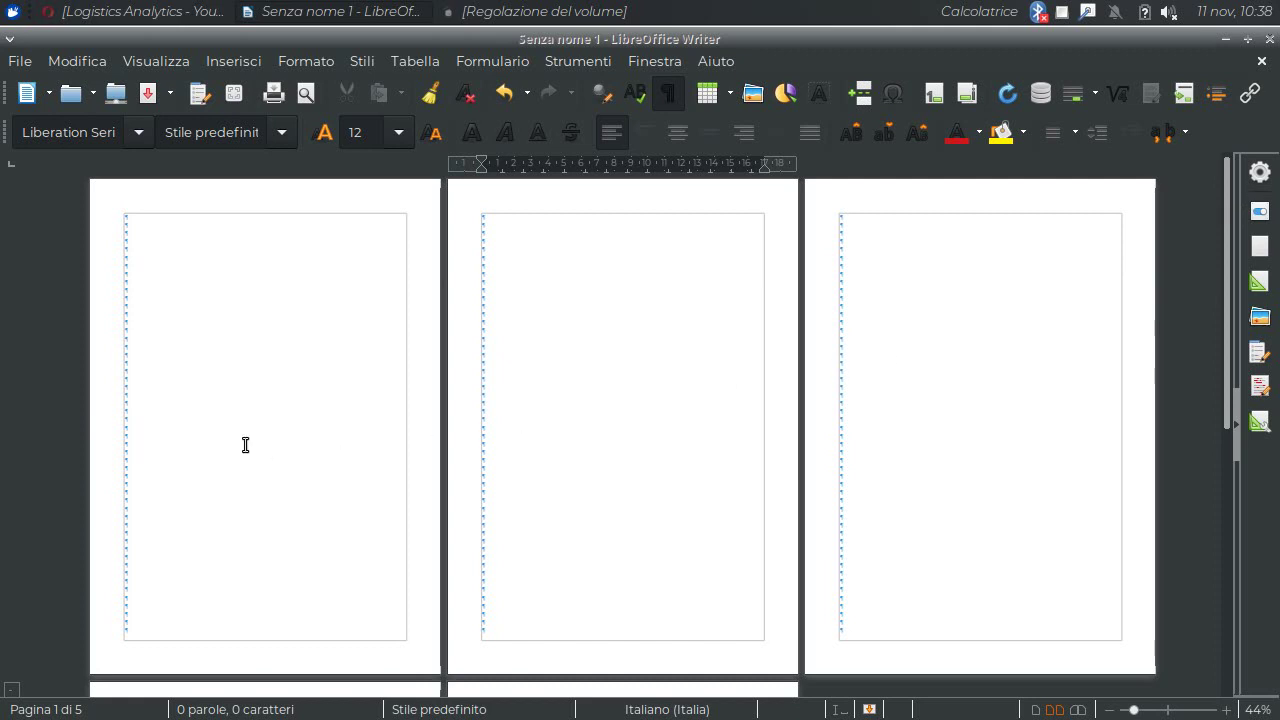
Reopen the Styles deck on the Page Styles list and expand the New Style dropdown.
{"action": "left_click", "coordinate": [150, 221]}
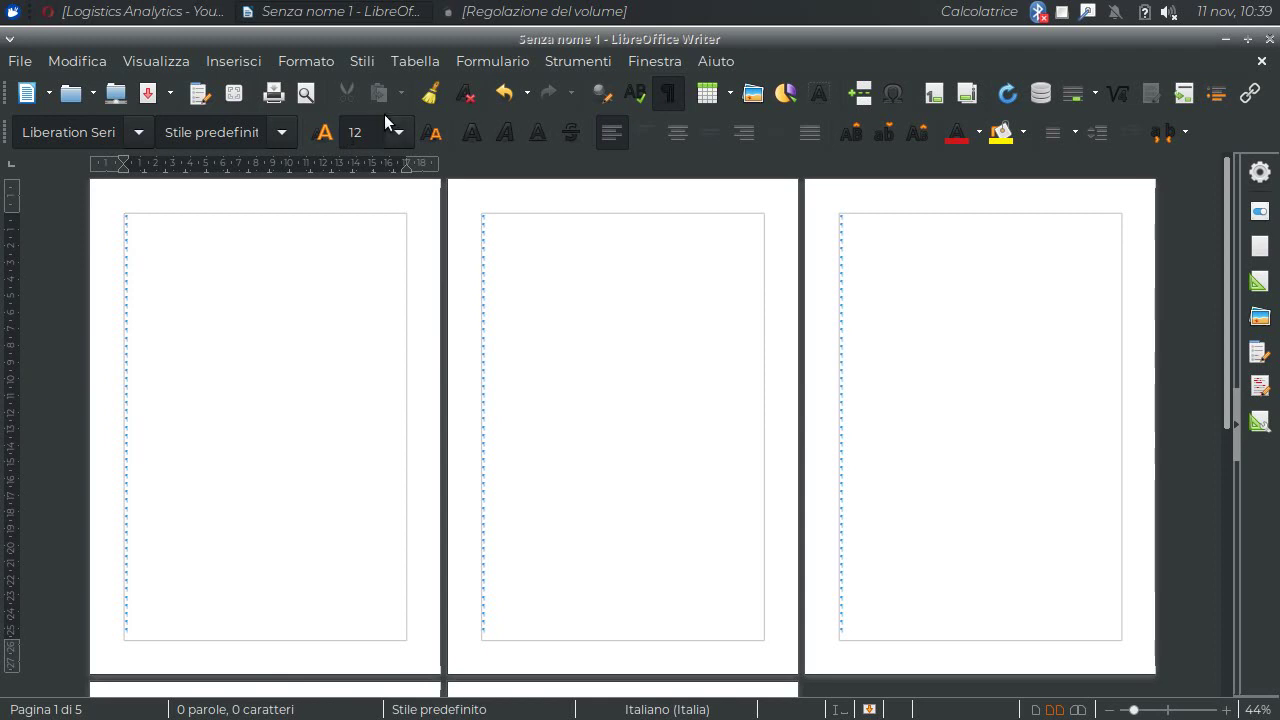
{"action": "left_click", "coordinate": [361, 62]}
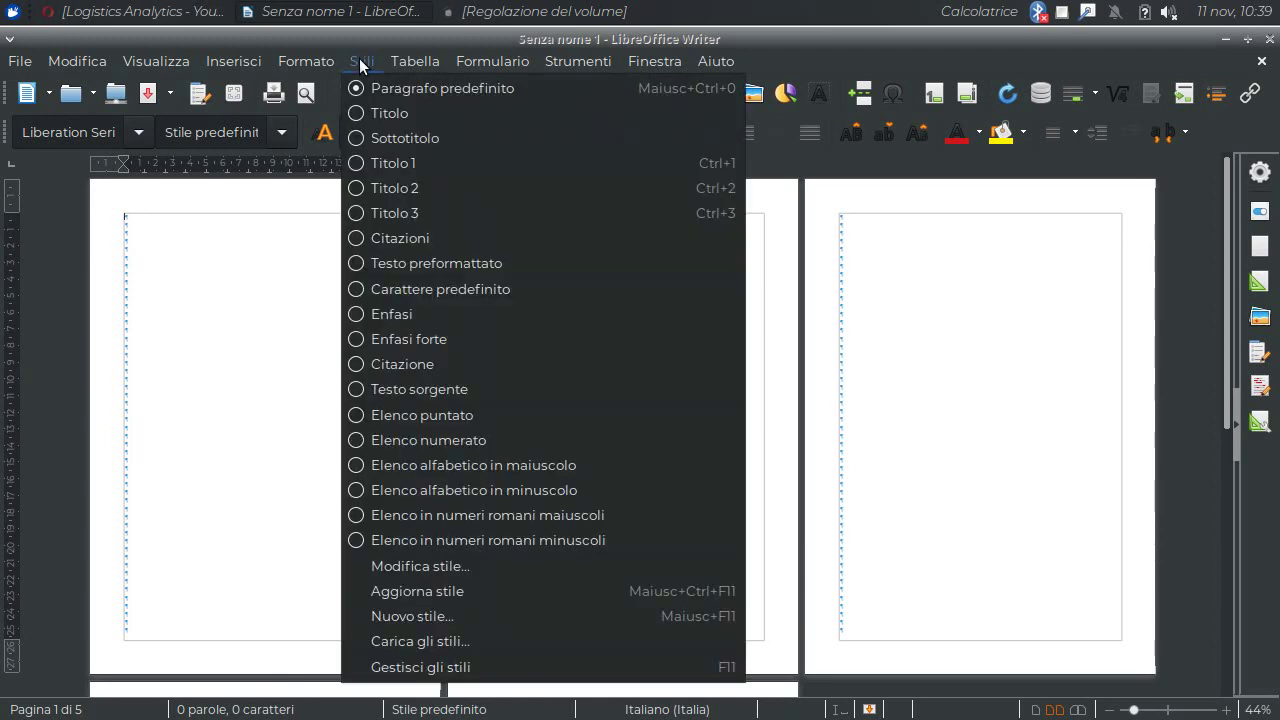
{"action": "left_click", "coordinate": [380, 667]}
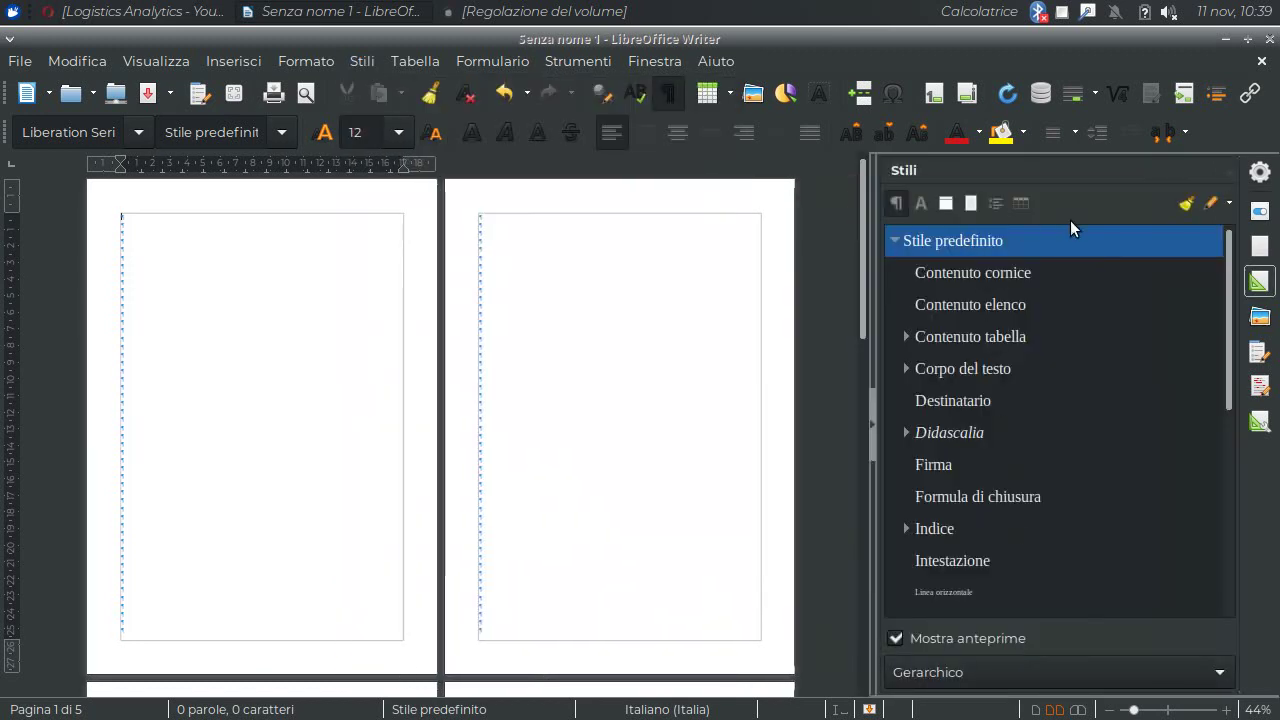
{"action": "left_click", "coordinate": [921, 204]}
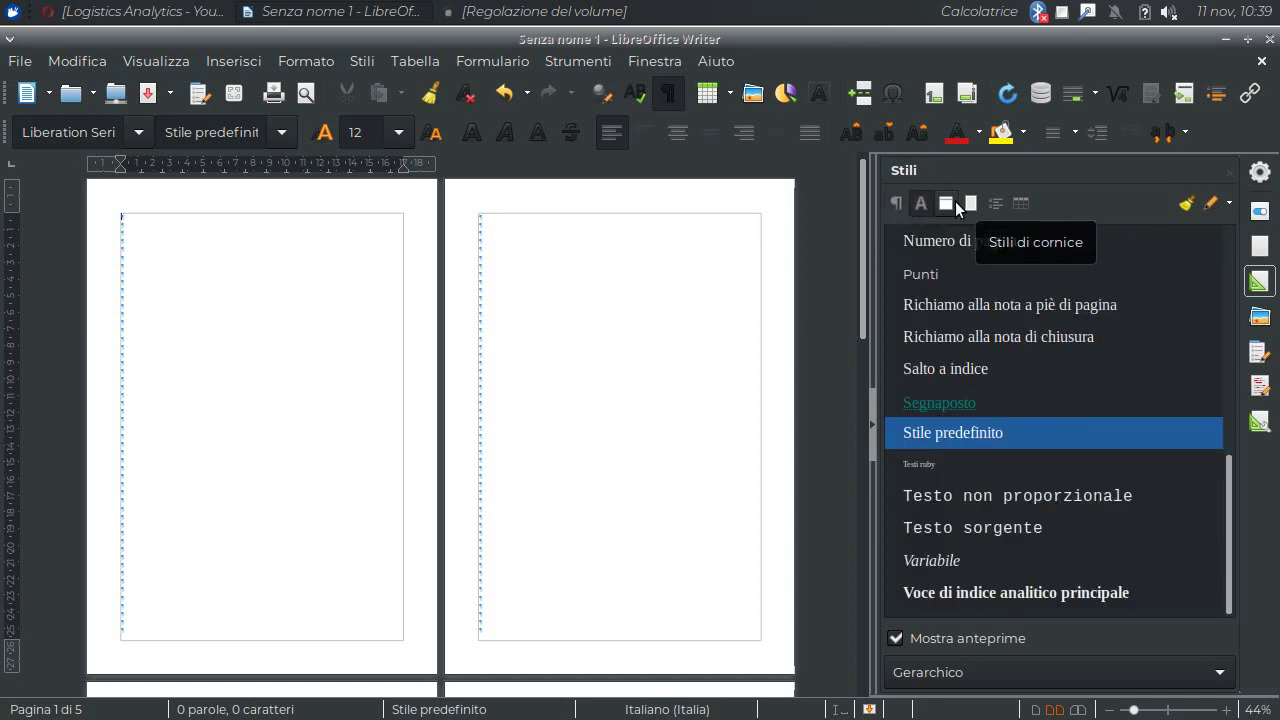
{"action": "left_click", "coordinate": [947, 204]}
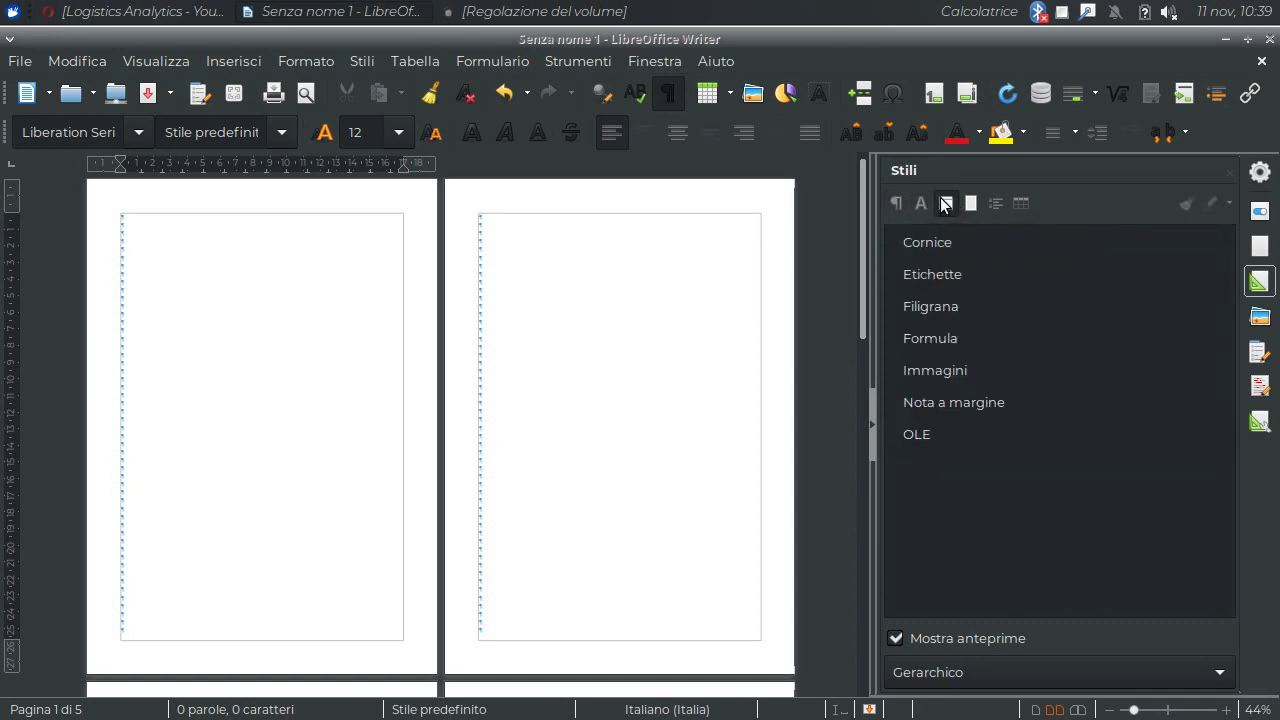
{"action": "left_click", "coordinate": [969, 205]}
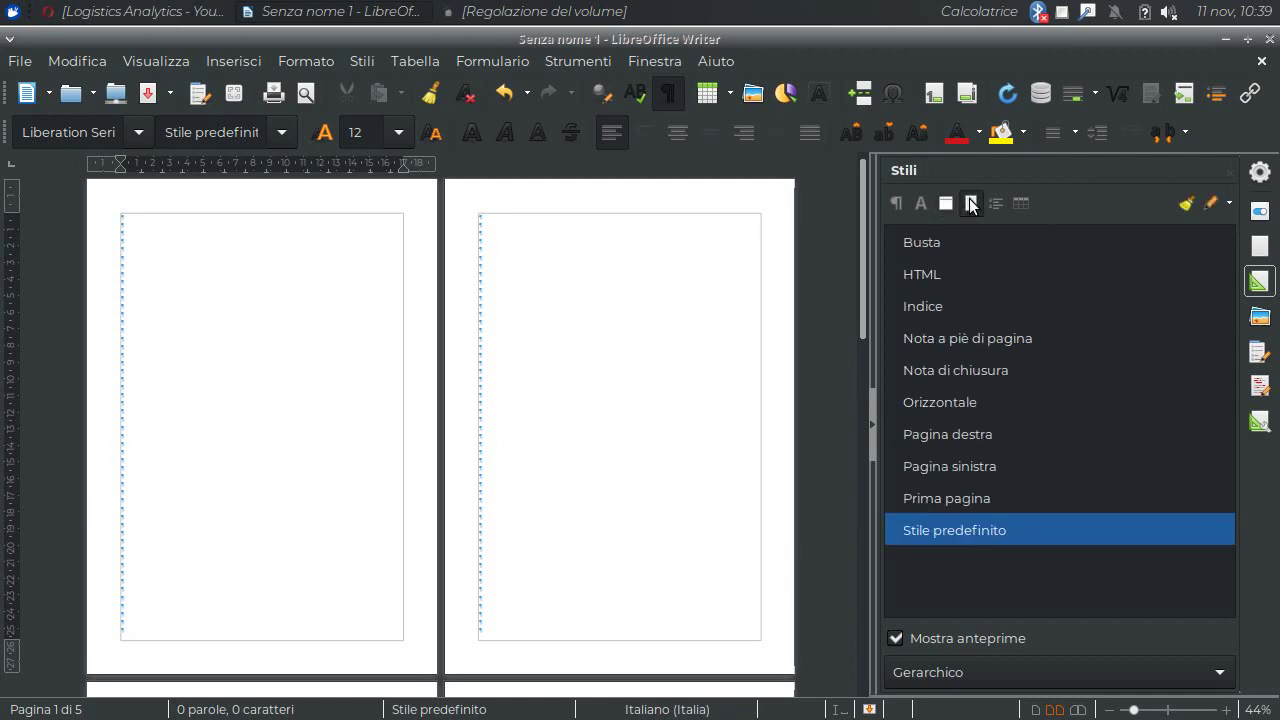
{"action": "left_click", "coordinate": [1228, 205]}
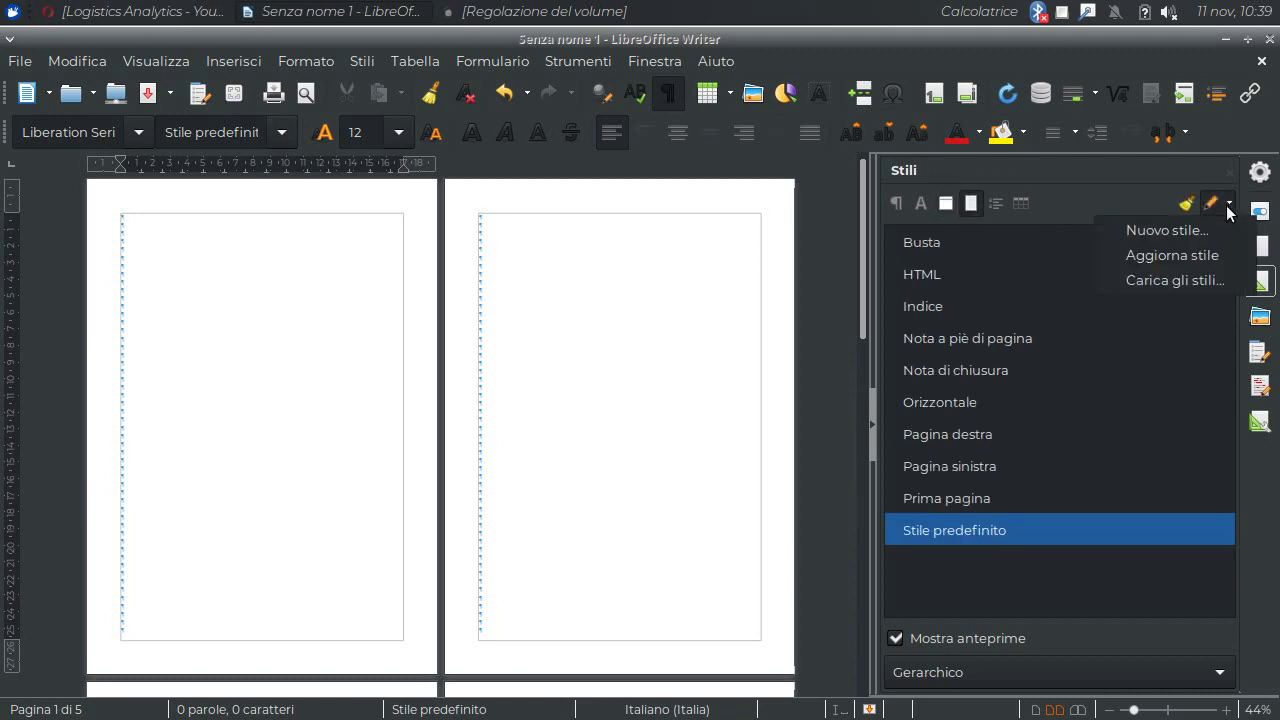
Choose New Style, name it 'Introduzione con Numeri Romani', and confirm with OK.
{"action": "left_click", "coordinate": [1205, 230]}
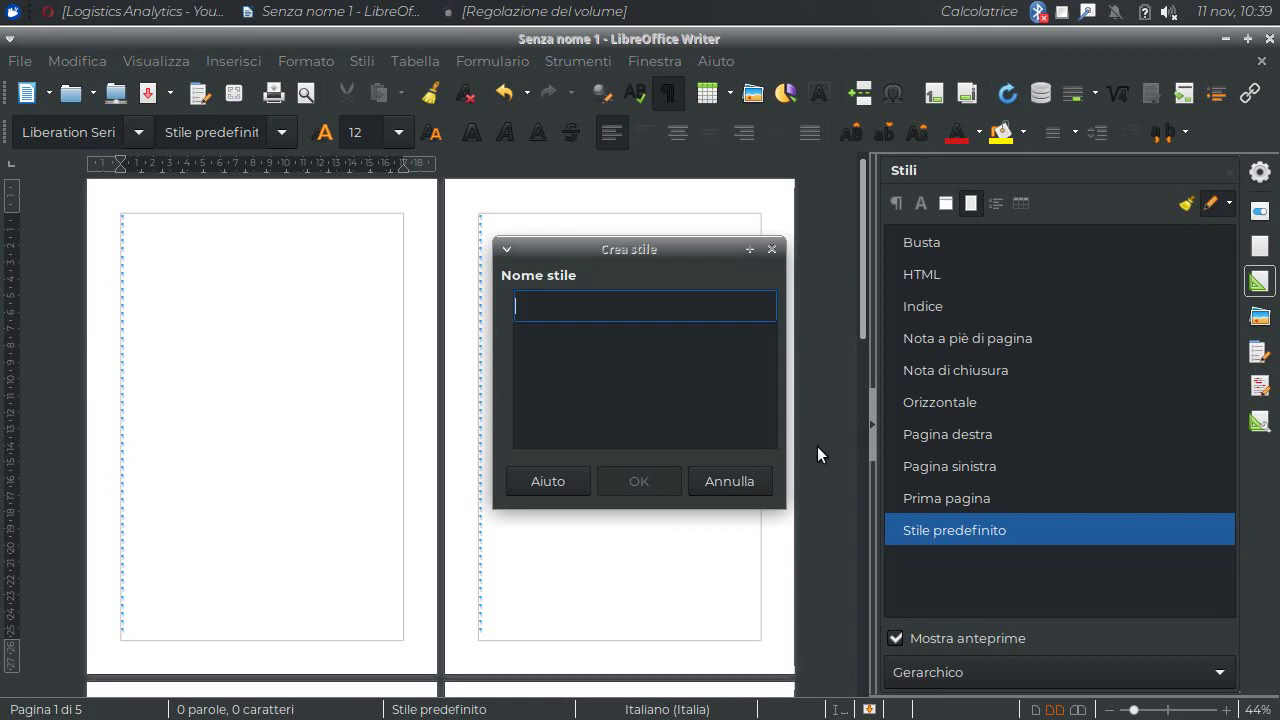
{"action": "type", "text": "Intro"}
{"action": "type", "text": "duzione"}
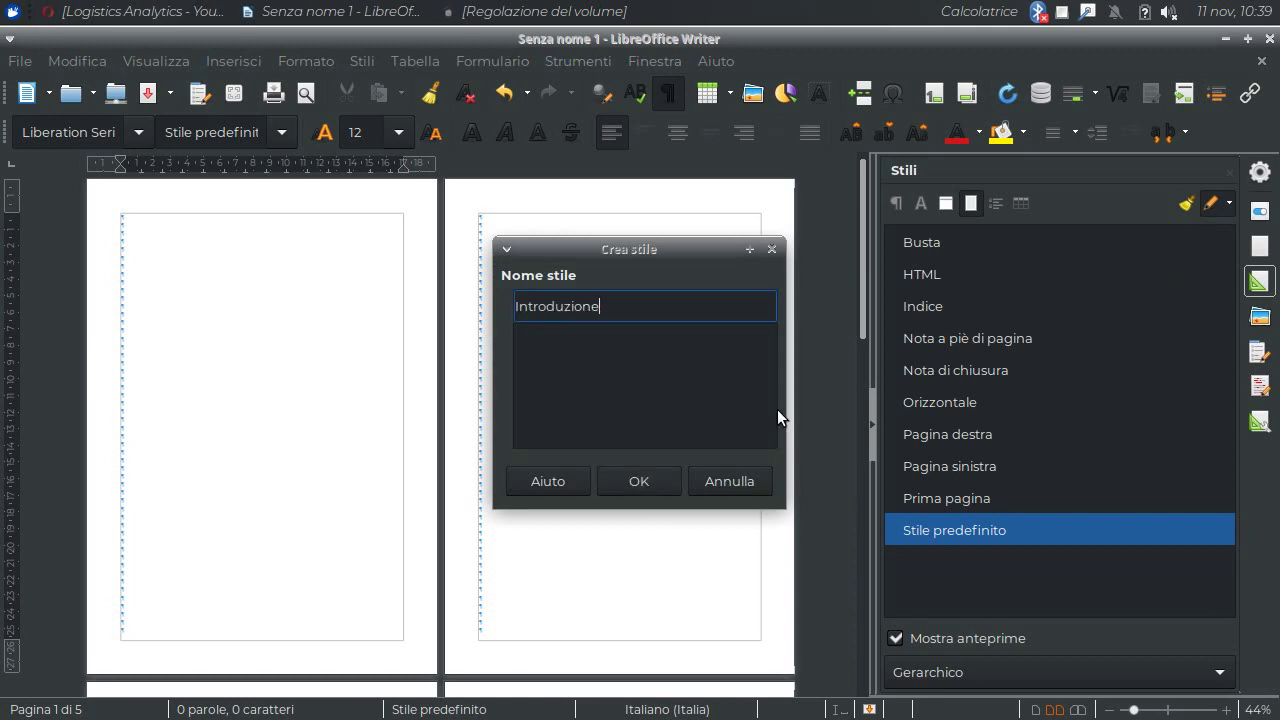
{"action": "type", "text": " con Numeri "}
{"action": "type", "text": "Roma"}
{"action": "type", "text": "ni"}
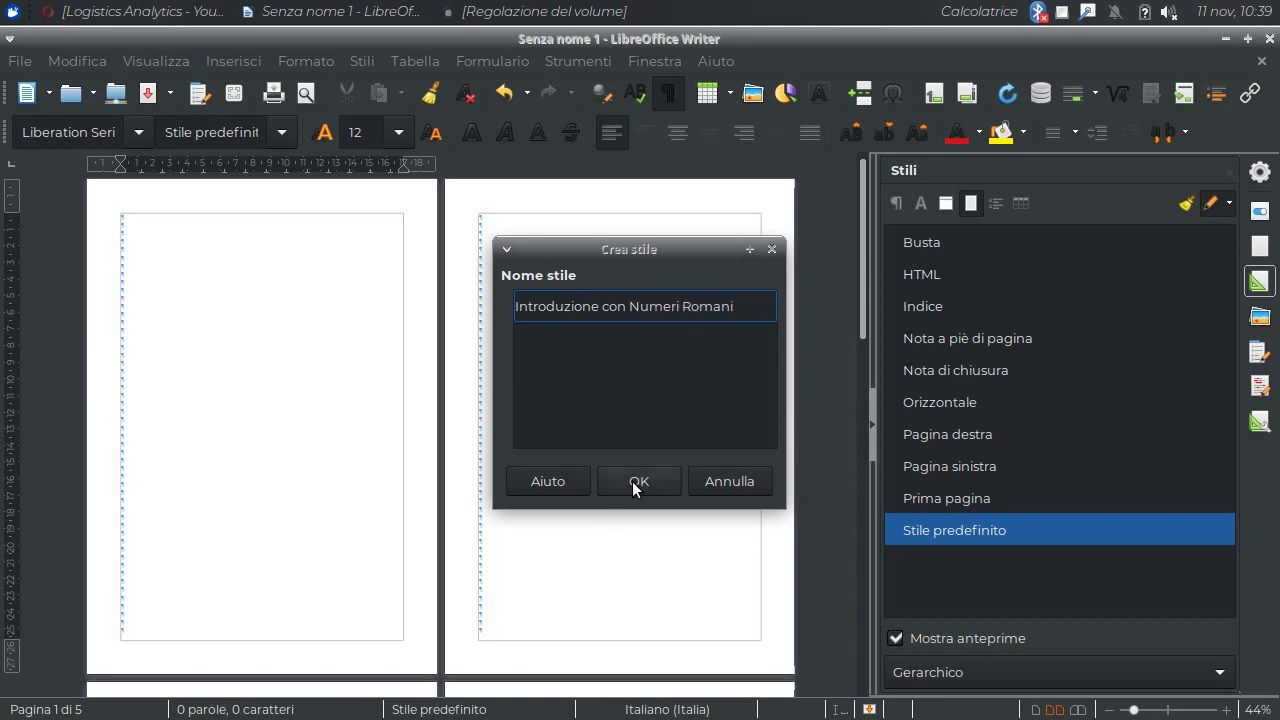
{"action": "left_click", "coordinate": [637, 487]}
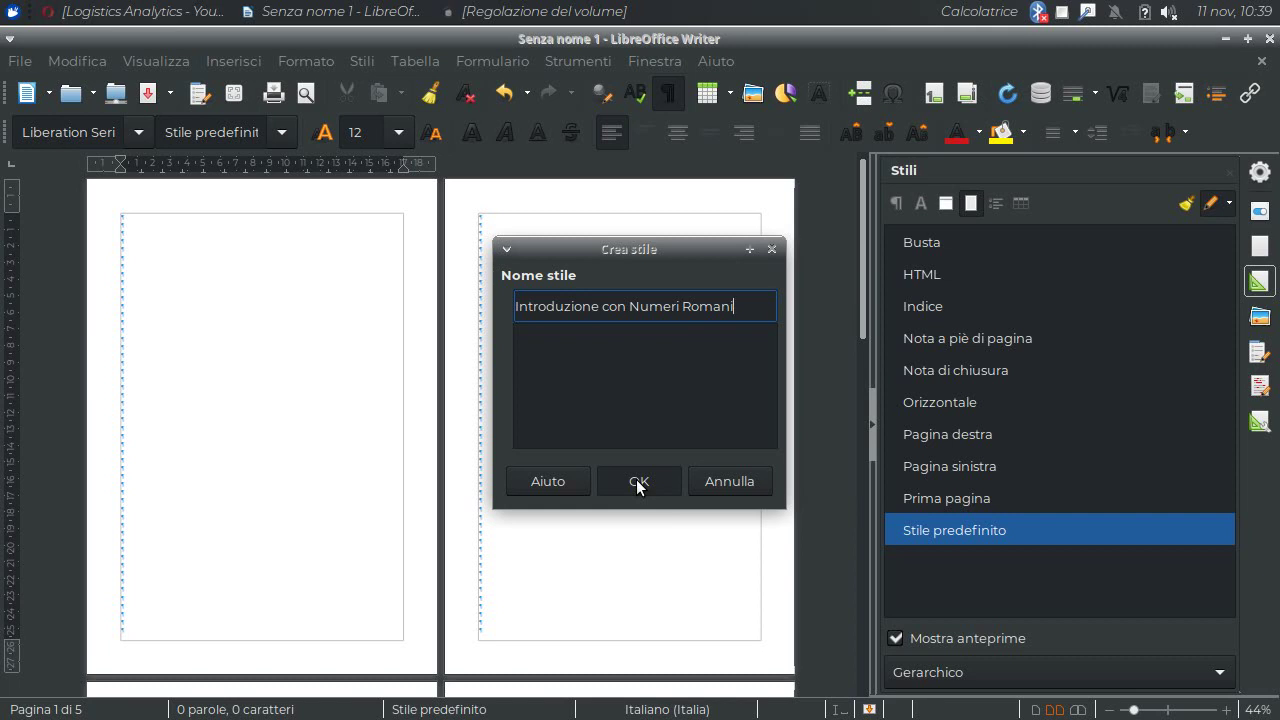
{"action": "left_click", "coordinate": [637, 482]}
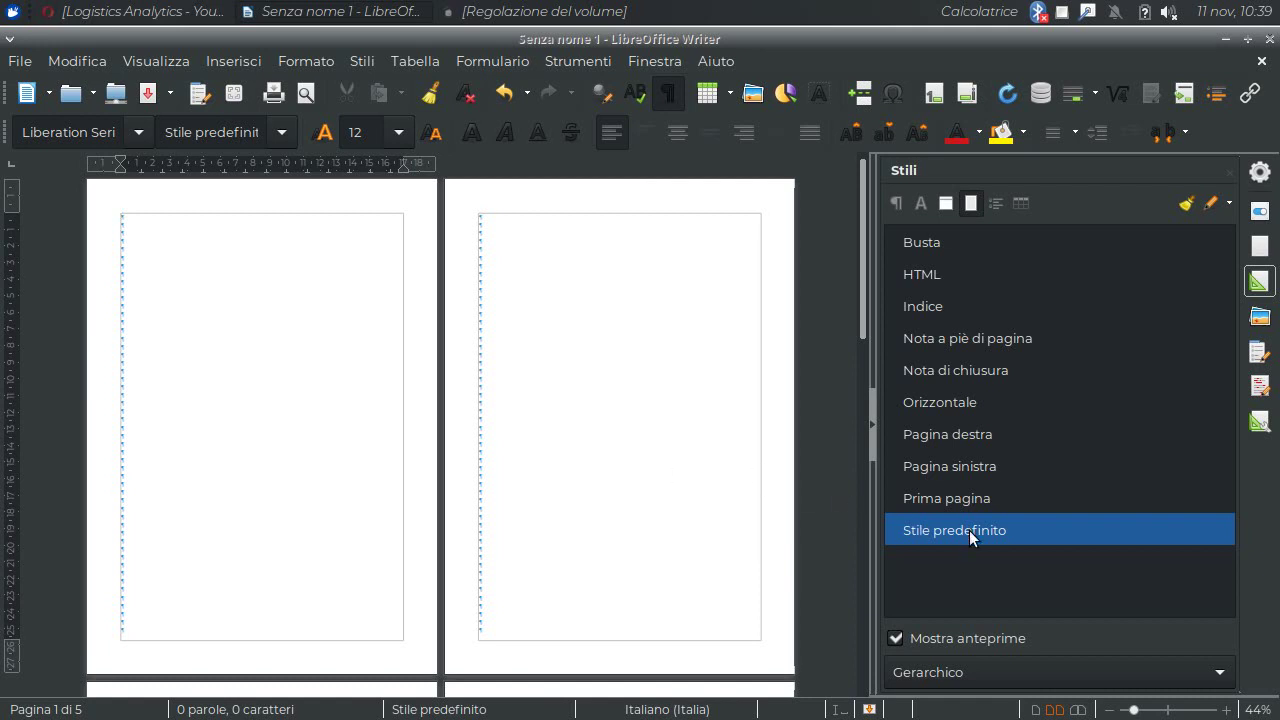
Open the 'Introduzione con Numeri Romani' page style's settings from its context menu and confirm them with OK.
{"action": "left_click", "coordinate": [895, 203]}
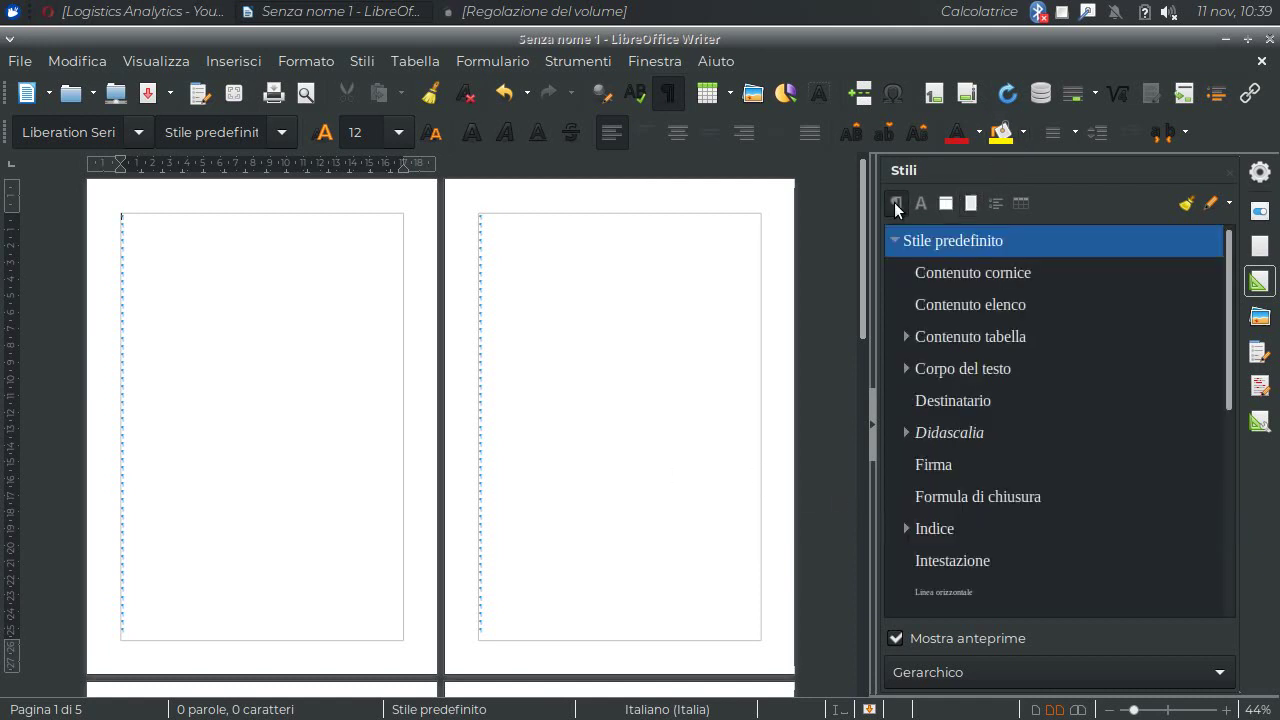
{"action": "left_click", "coordinate": [971, 202]}
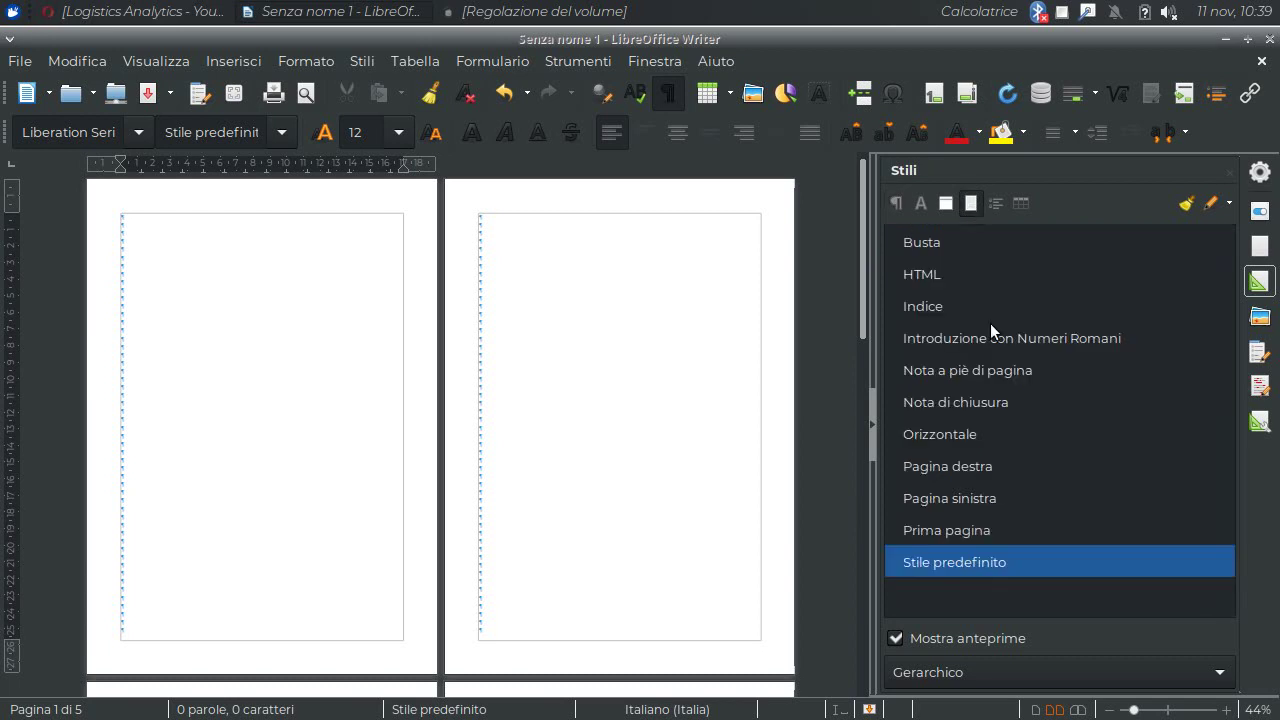
{"action": "right_click", "coordinate": [988, 336]}
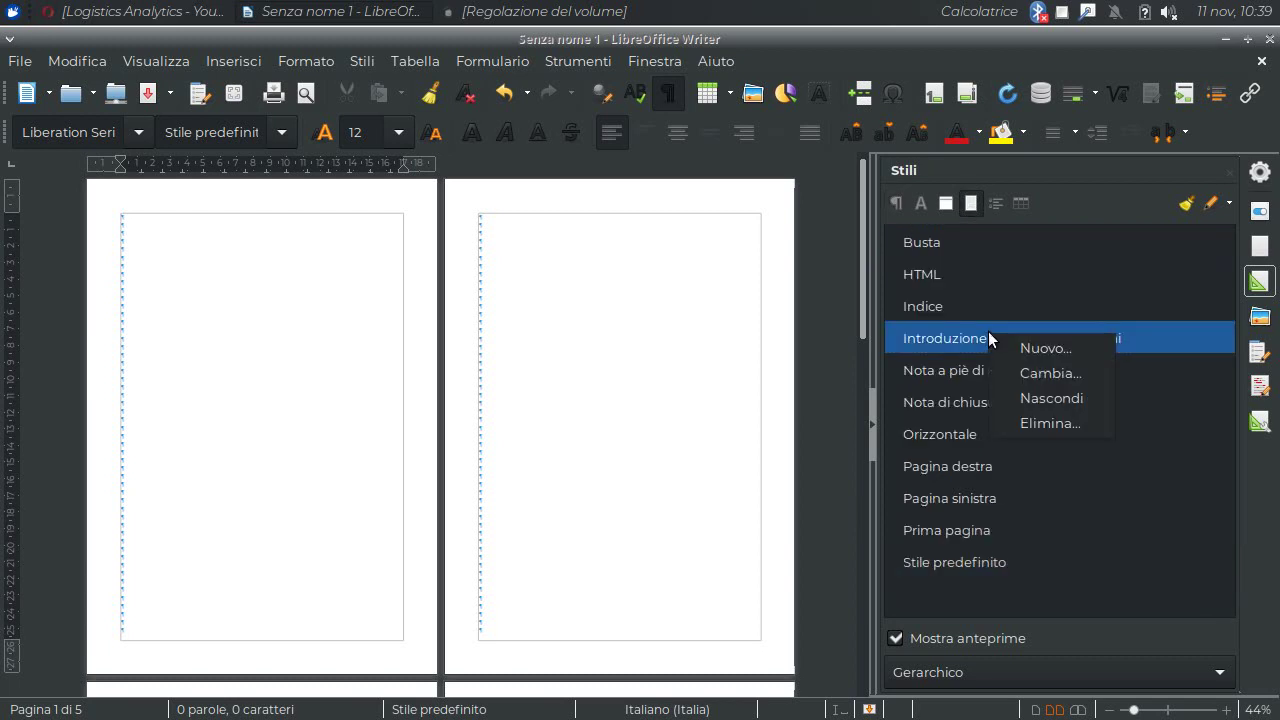
{"action": "left_click", "coordinate": [1048, 373]}
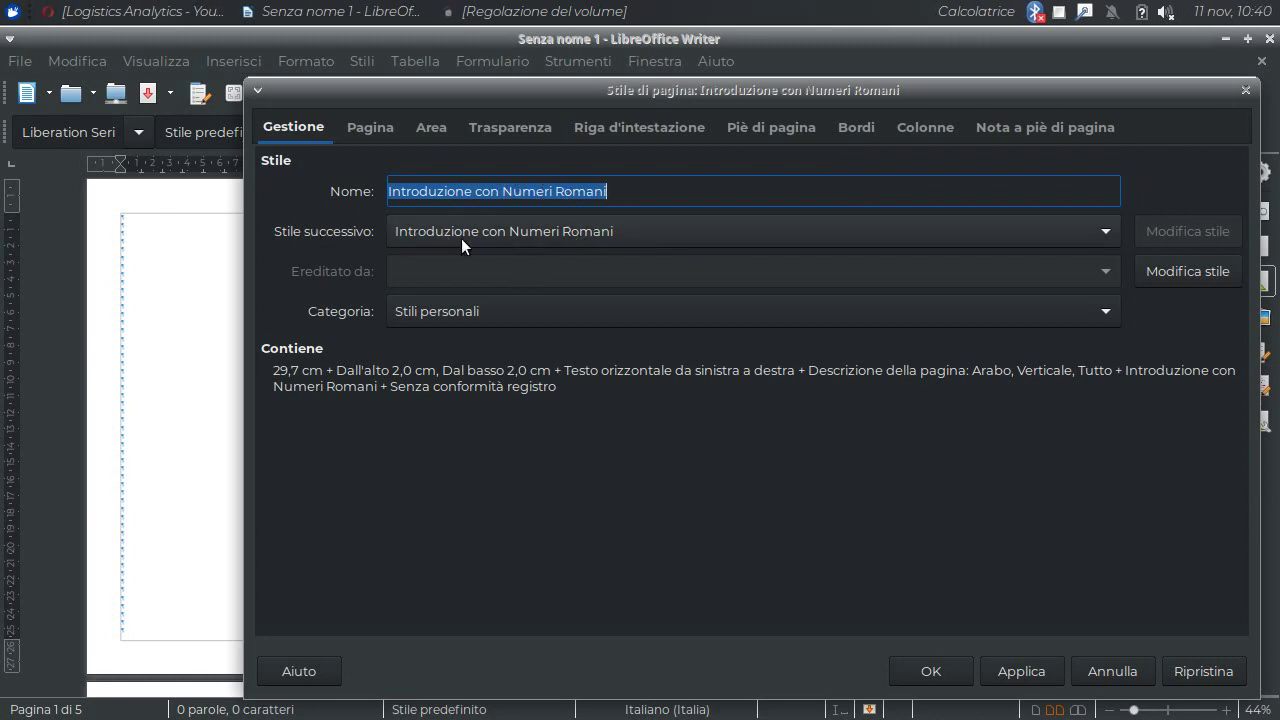
{"action": "left_click", "coordinate": [930, 671]}
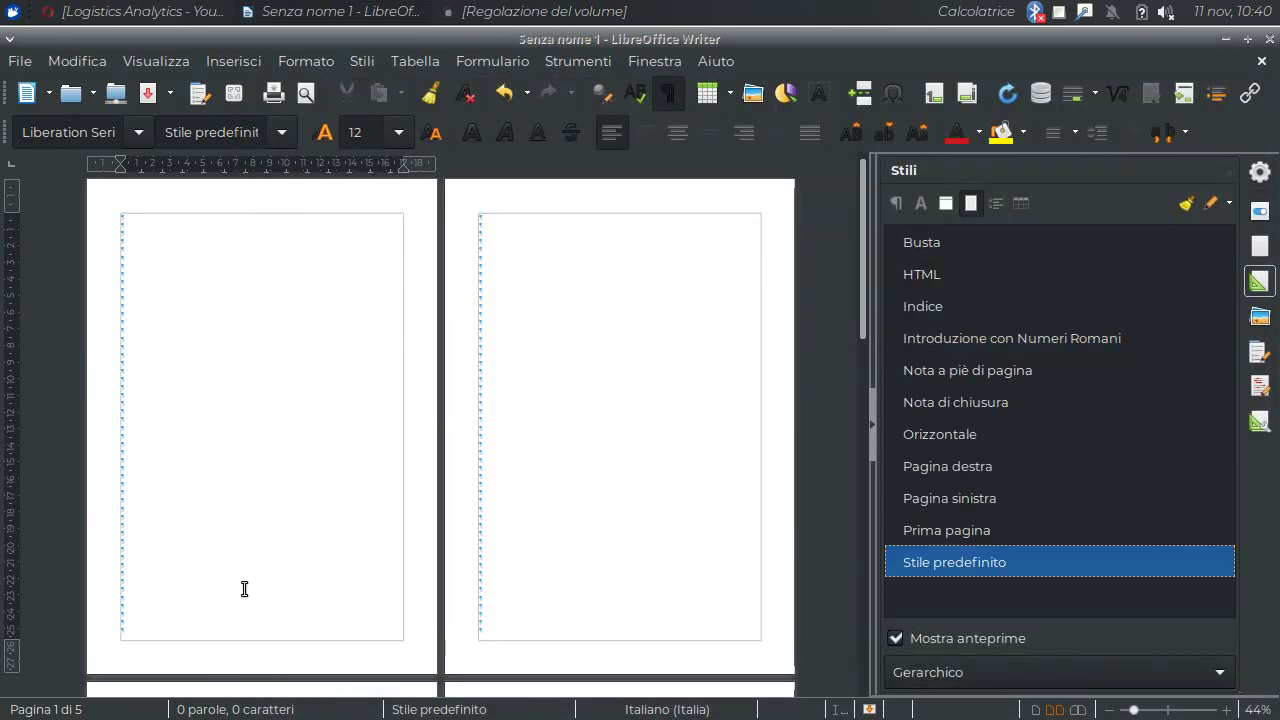
Double-click 'Introduzione con Numeri Romani' in the page styles list to apply it to the pages.
{"action": "left_click", "coordinate": [338, 656]}
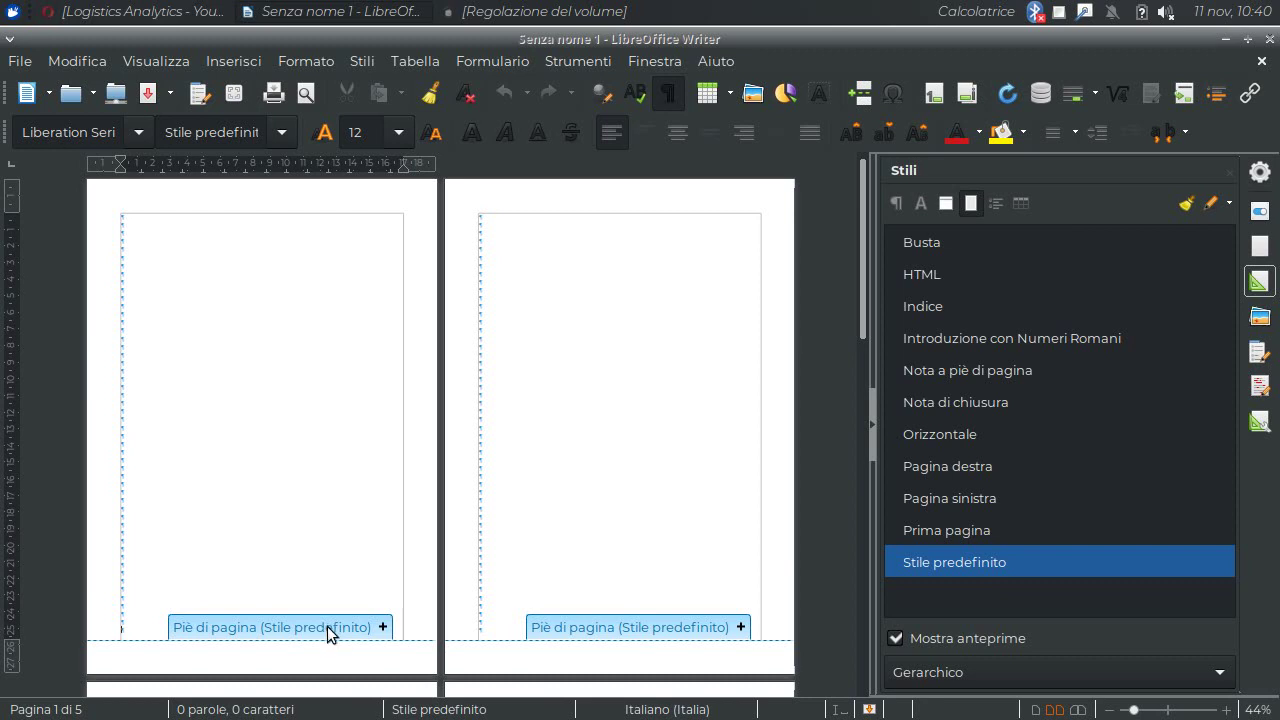
{"action": "left_click", "coordinate": [940, 338]}
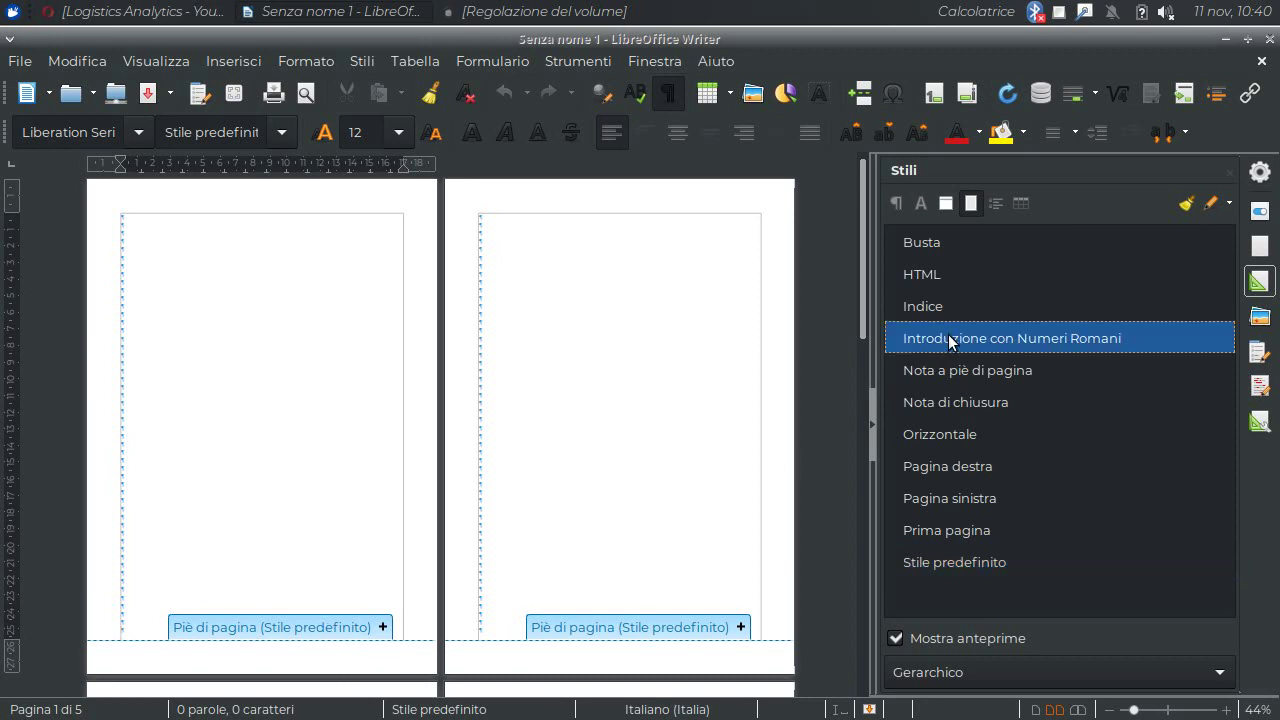
{"action": "double_click", "coordinate": [948, 334]}
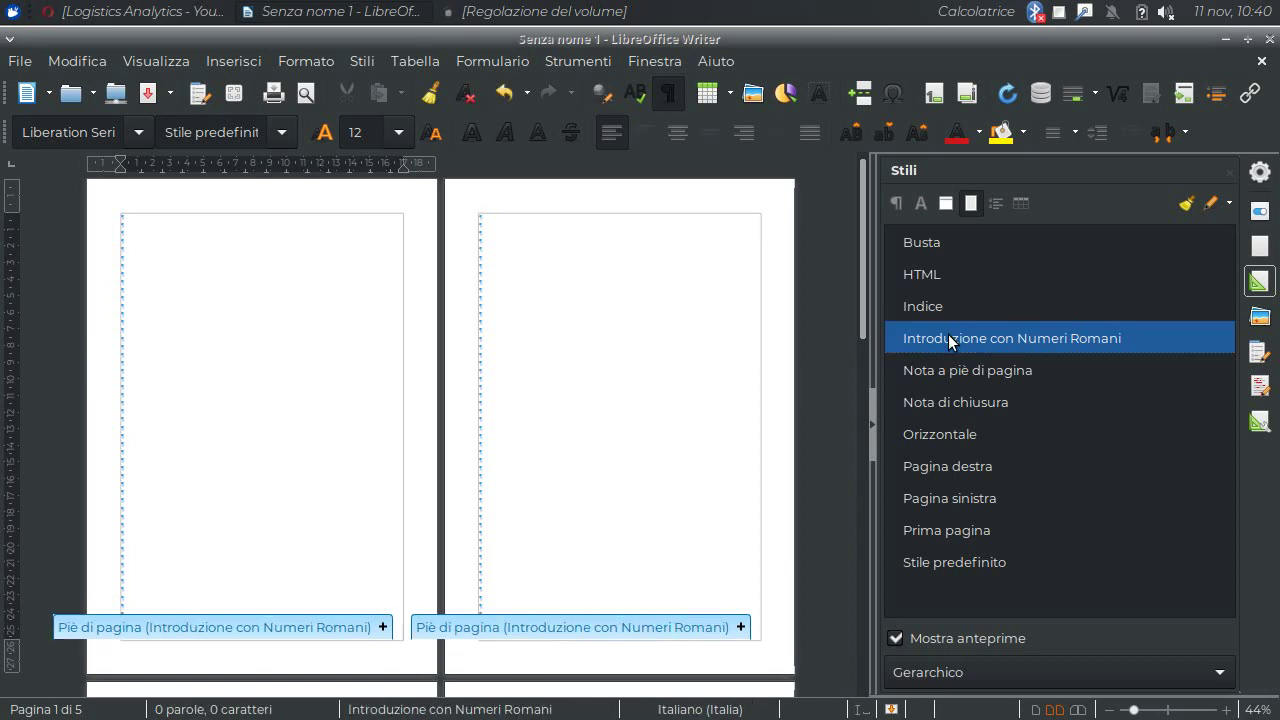
{"action": "left_click_drag", "start_coordinate": [862, 316], "coordinate": [864, 566]}
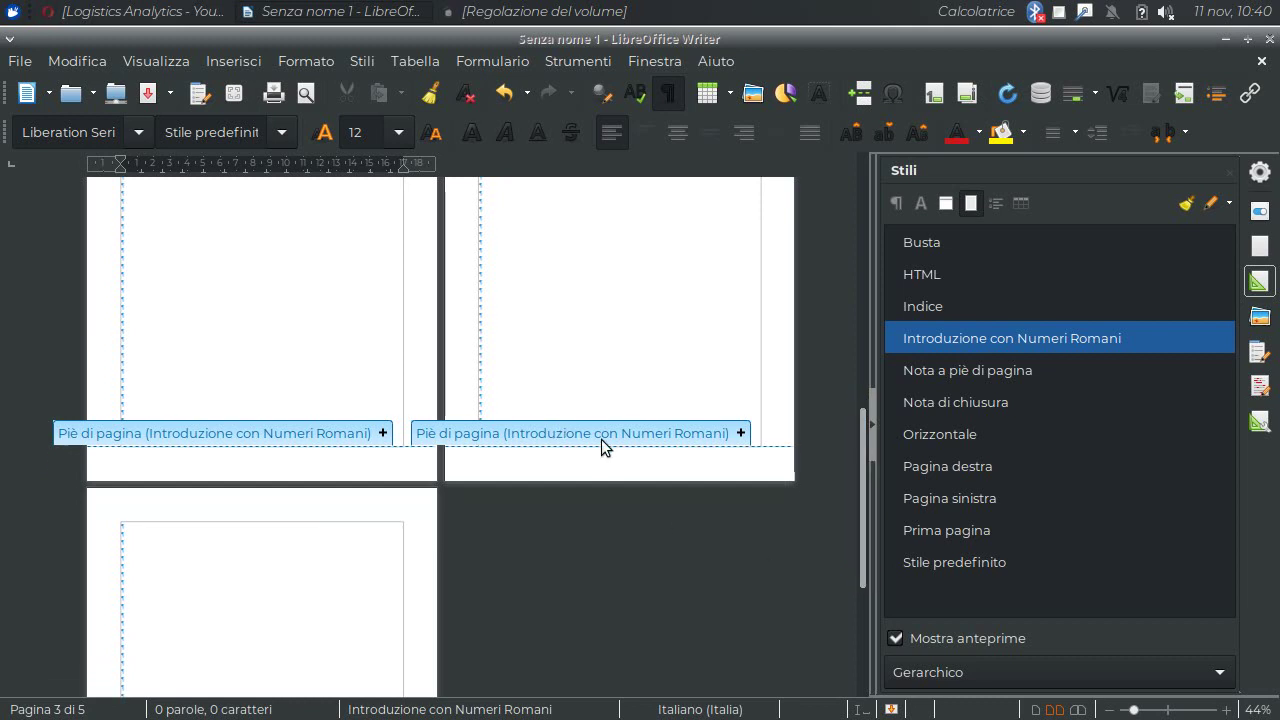
{"action": "mouse_move", "coordinate": [860, 476]}
{"action": "left_mouse_down"}
{"action": "mouse_move", "coordinate": [843, 598]}
{"action": "mouse_move", "coordinate": [869, 143]}
{"action": "left_mouse_up"}
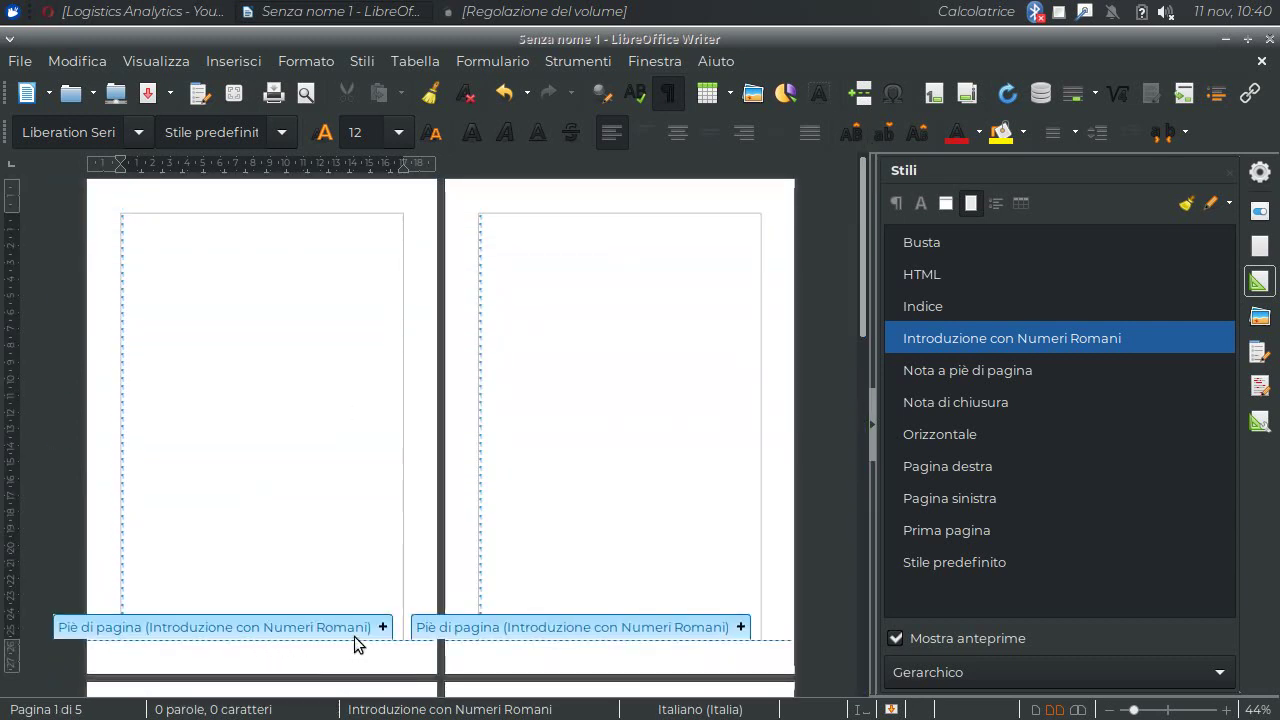
Add a centred footer reading 'Introduzione' in size 28 text.
{"action": "left_click", "coordinate": [382, 627]}
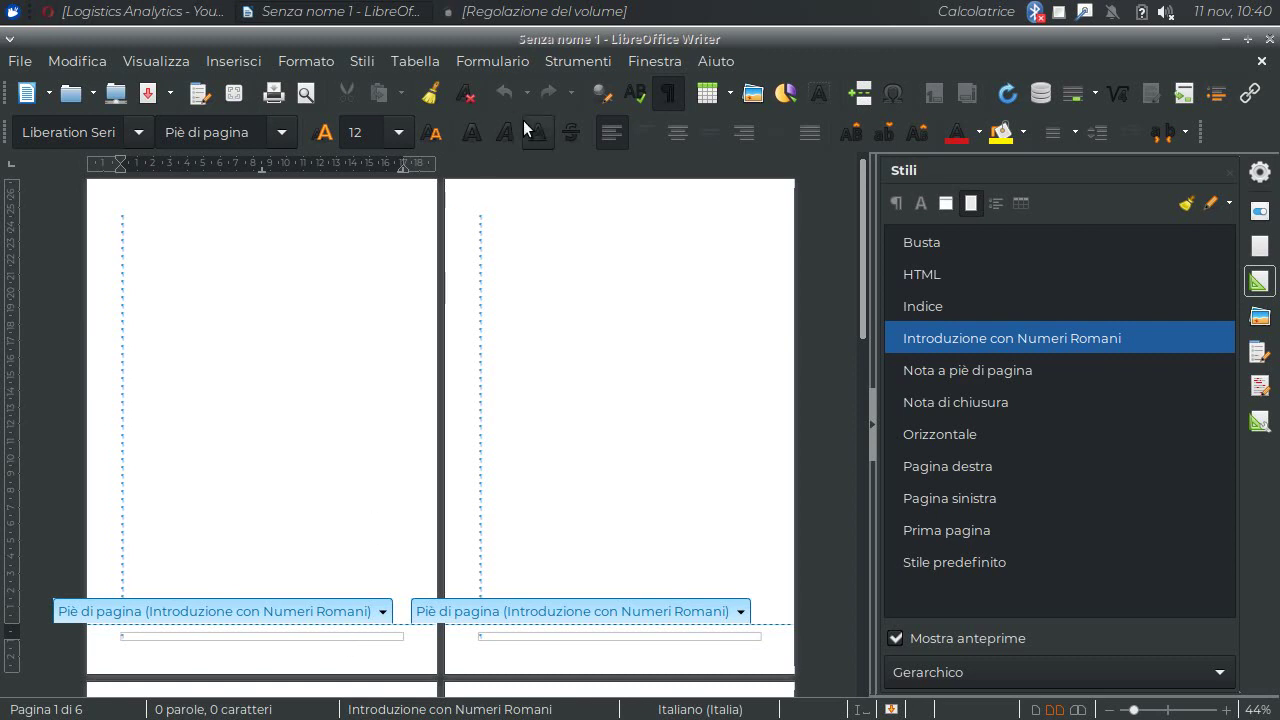
{"action": "left_click", "coordinate": [678, 140]}
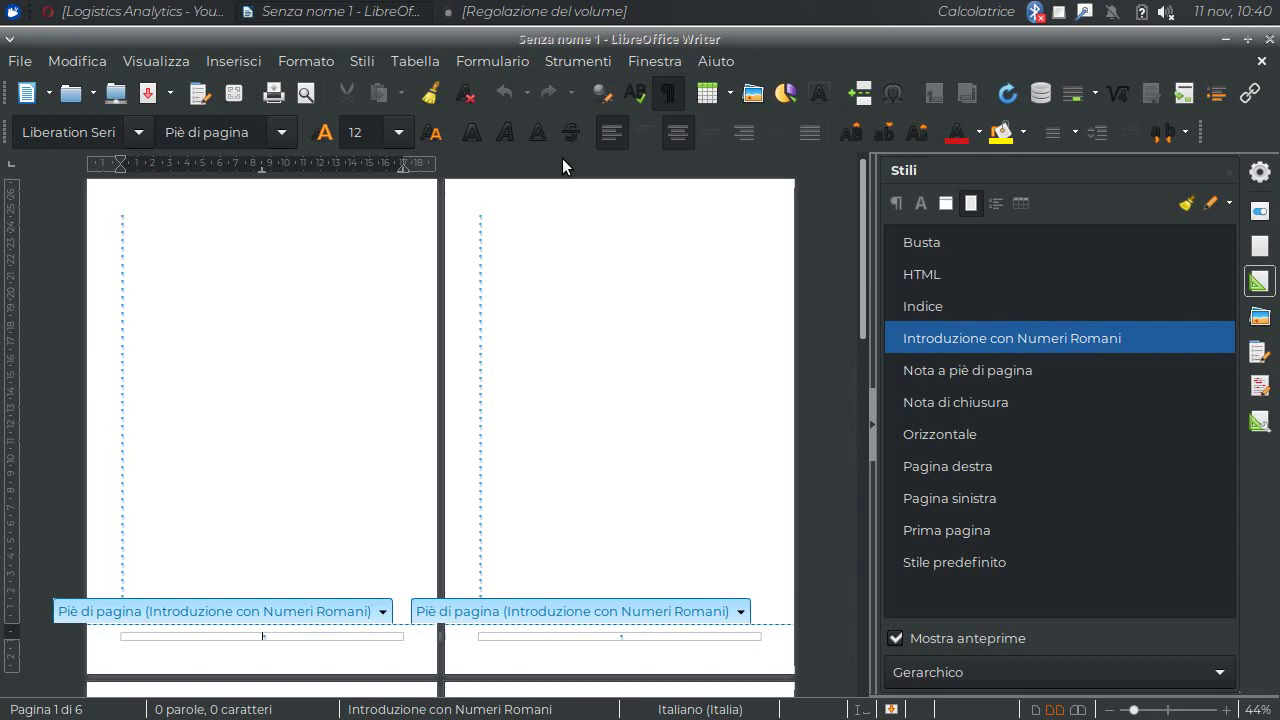
{"action": "left_click", "coordinate": [405, 141]}
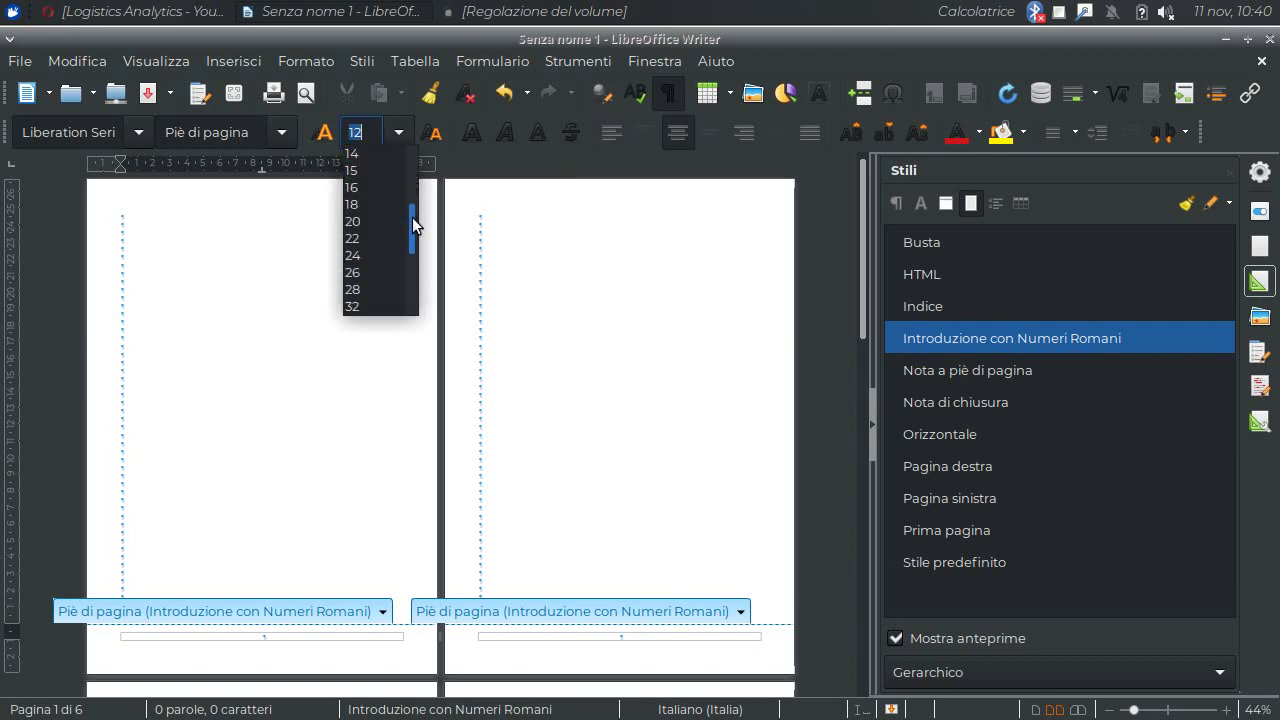
{"action": "left_click_drag", "start_coordinate": [410, 178], "coordinate": [412, 221]}
{"action": "left_click", "coordinate": [379, 272]}
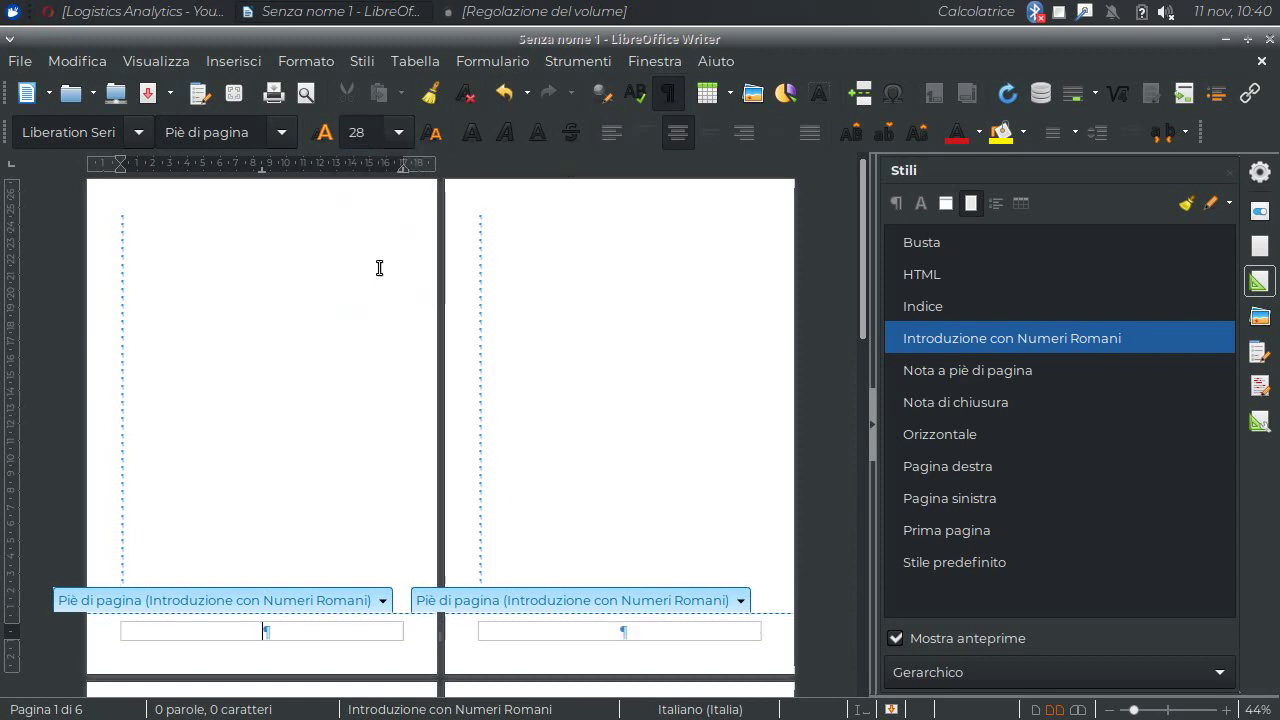
{"action": "type", "text": "Int"}
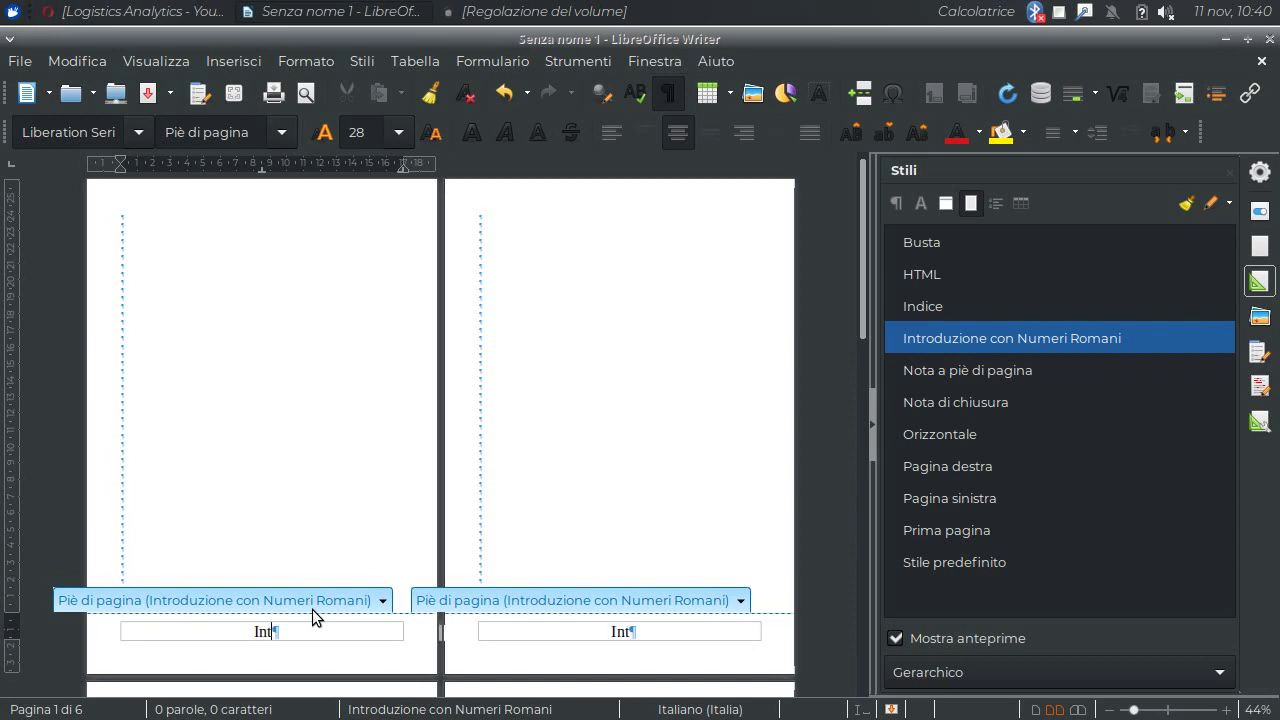
{"action": "type", "text": "roduzione"}
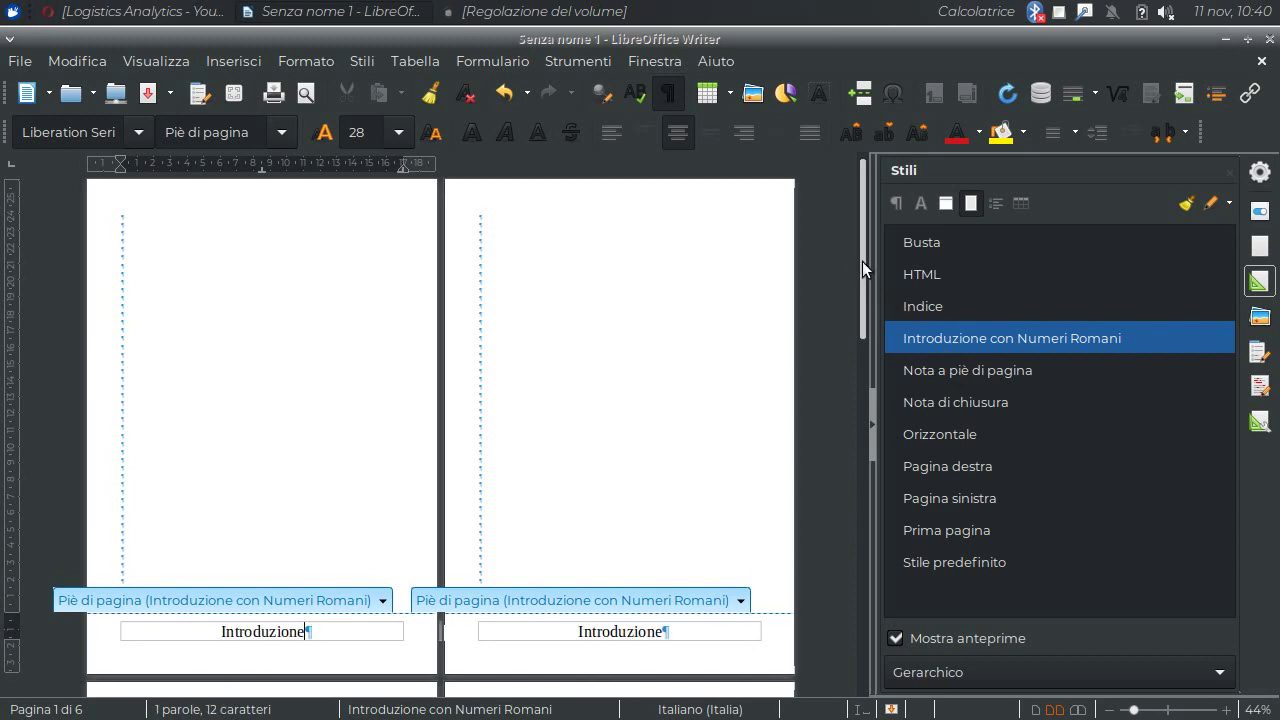
{"action": "mouse_move", "coordinate": [862, 261]}
{"action": "left_mouse_down"}
{"action": "mouse_move", "coordinate": [896, 500]}
{"action": "mouse_move", "coordinate": [885, 604]}
{"action": "mouse_move", "coordinate": [883, 226]}
{"action": "left_mouse_up"}
Insert a page number after 'Introduzione' and format it as Roman numerals (I II III).
{"action": "left_click", "coordinate": [222, 59]}
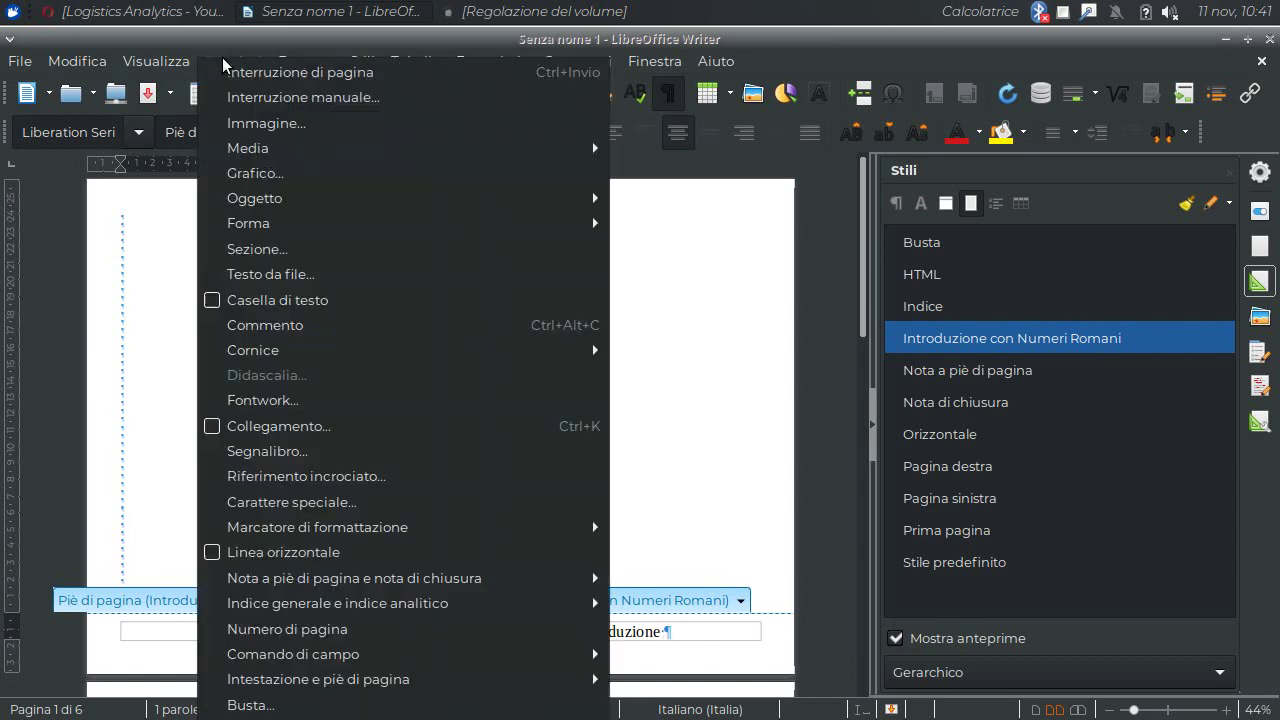
{"action": "left_click", "coordinate": [286, 632]}
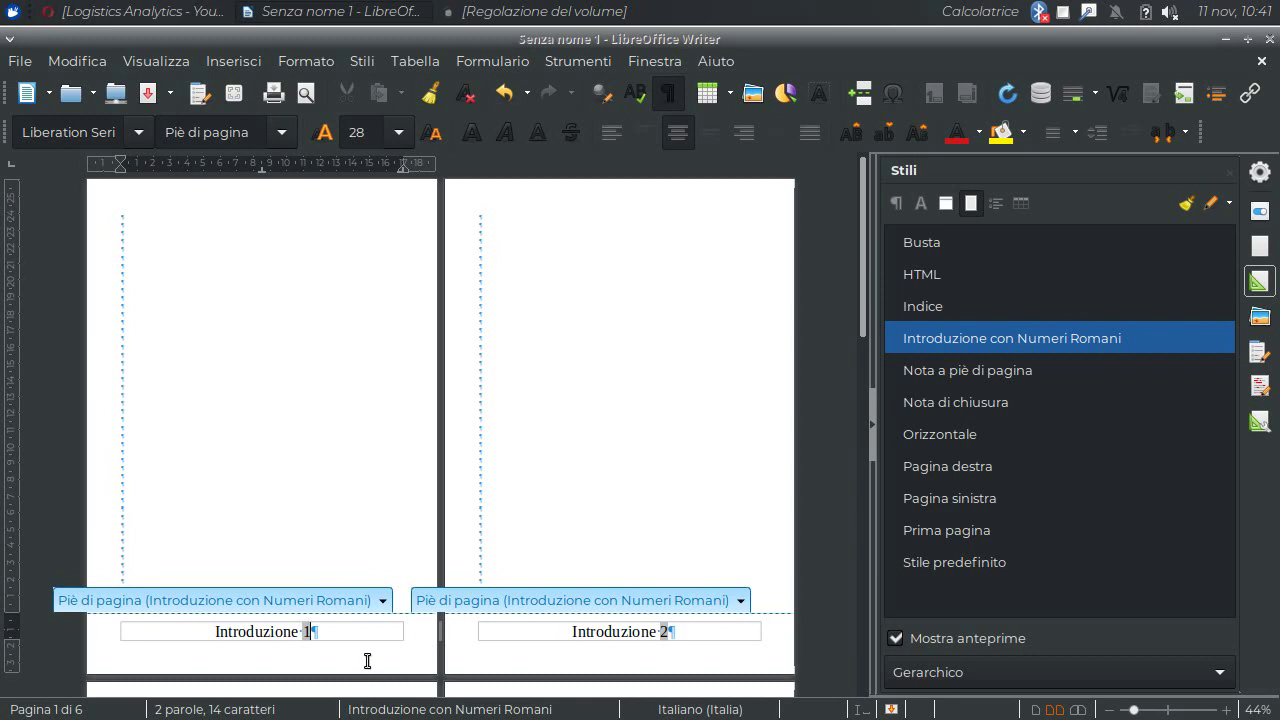
{"action": "double_click", "coordinate": [309, 631]}
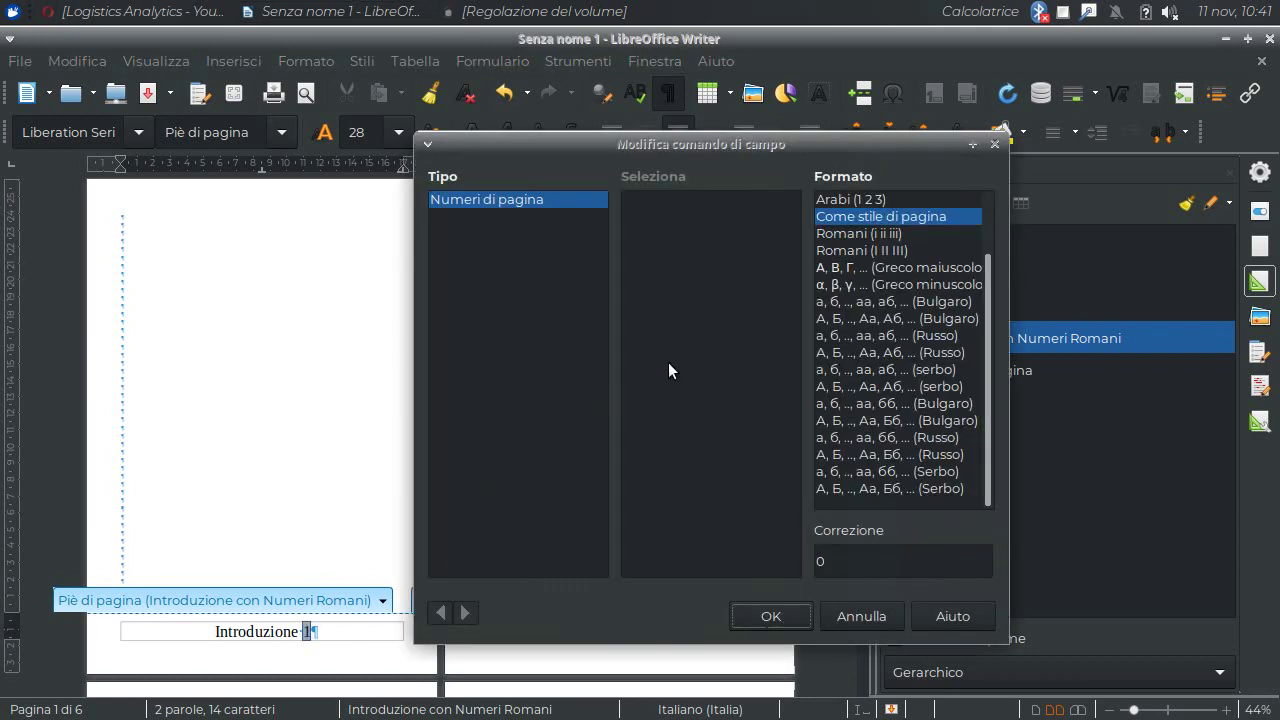
{"action": "left_click", "coordinate": [856, 252]}
{"action": "left_click", "coordinate": [775, 616]}
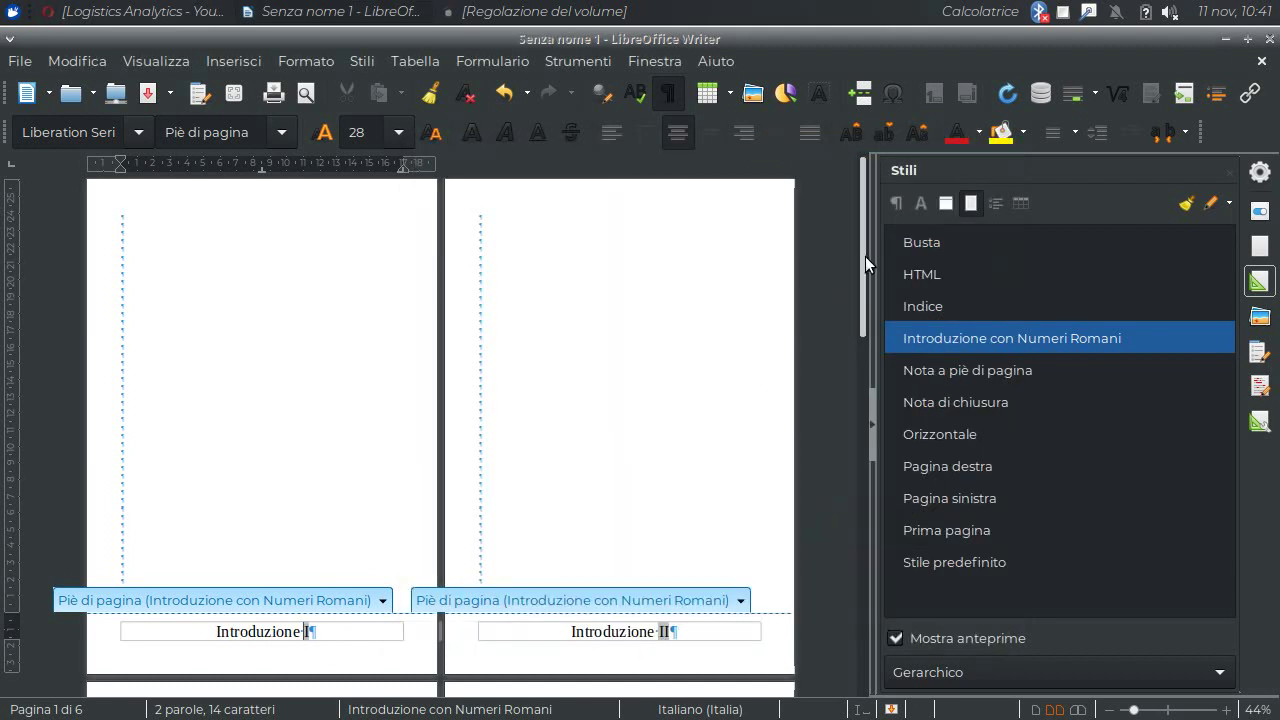
Delete the empty sixth page with Backspace so the document ends on 'Introduzione V'.
{"action": "mouse_move", "coordinate": [865, 256]}
{"action": "left_mouse_down"}
{"action": "mouse_move", "coordinate": [824, 589]}
{"action": "mouse_move", "coordinate": [879, 273]}
{"action": "left_mouse_up"}
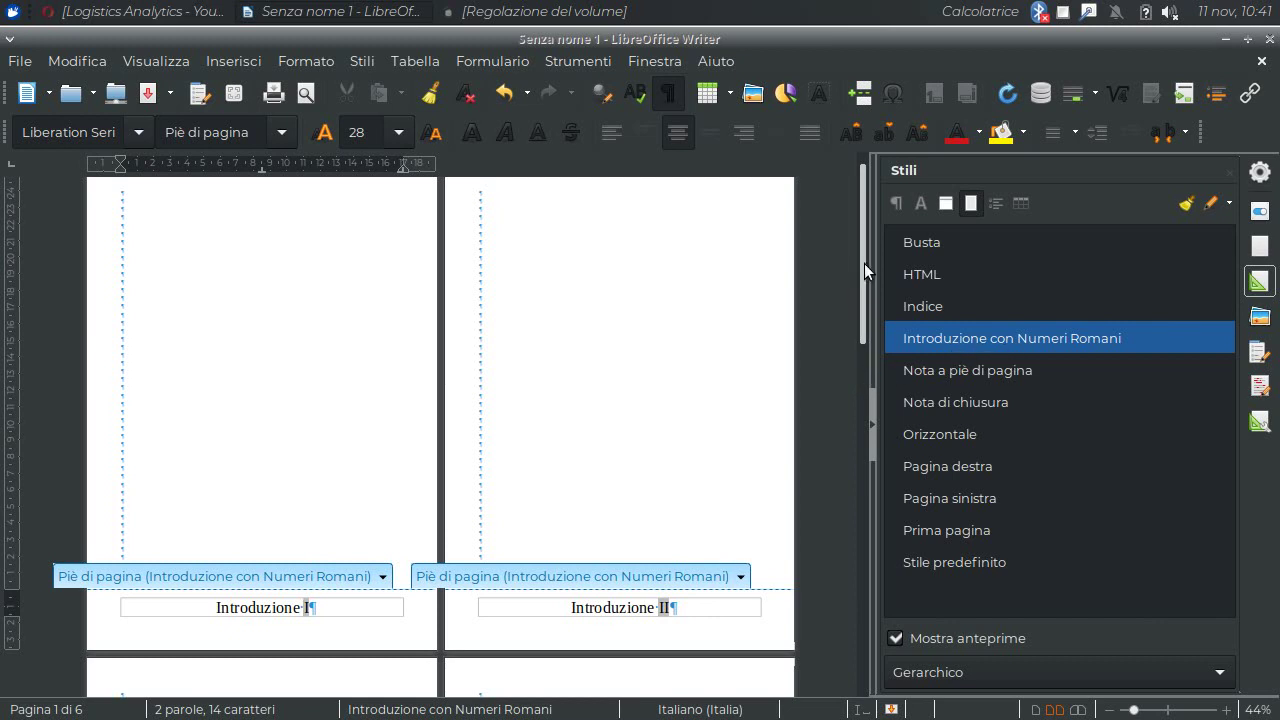
{"action": "left_click_drag", "start_coordinate": [864, 263], "coordinate": [846, 385]}
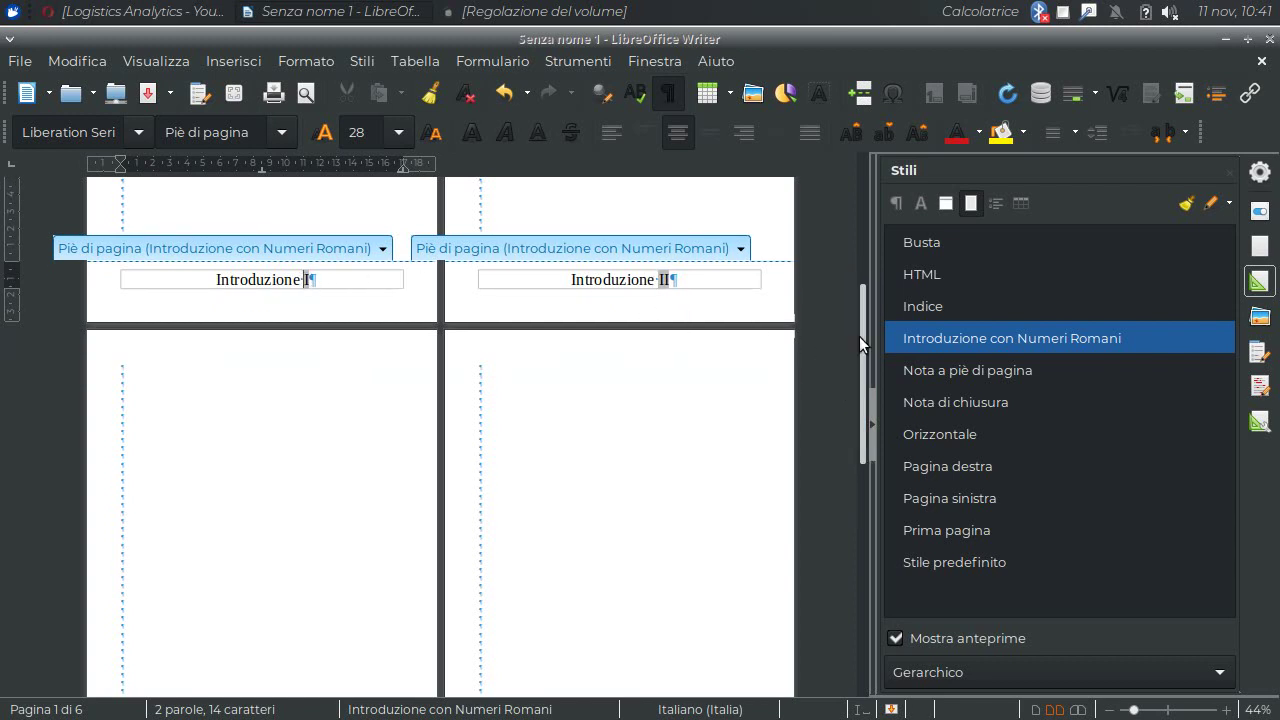
{"action": "left_click_drag", "start_coordinate": [860, 331], "coordinate": [846, 600]}
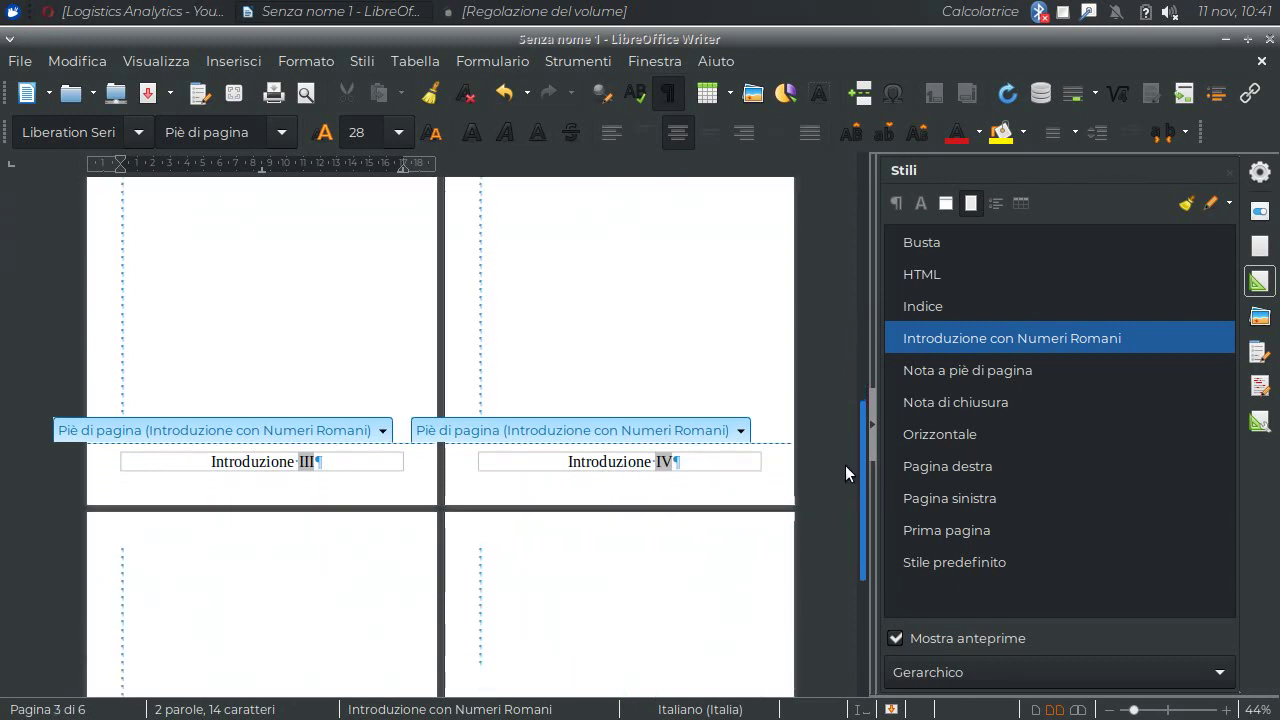
{"action": "left_click", "coordinate": [504, 366]}
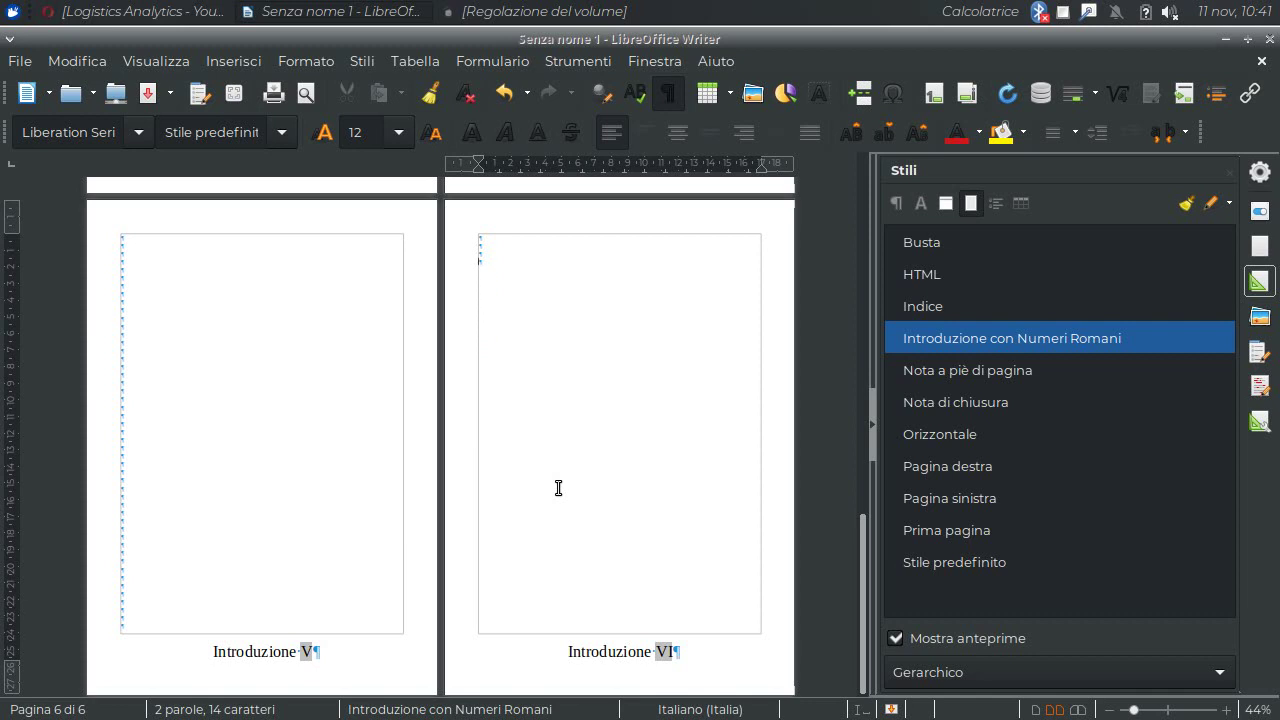
{"action": "key", "text": "BackSpace"}
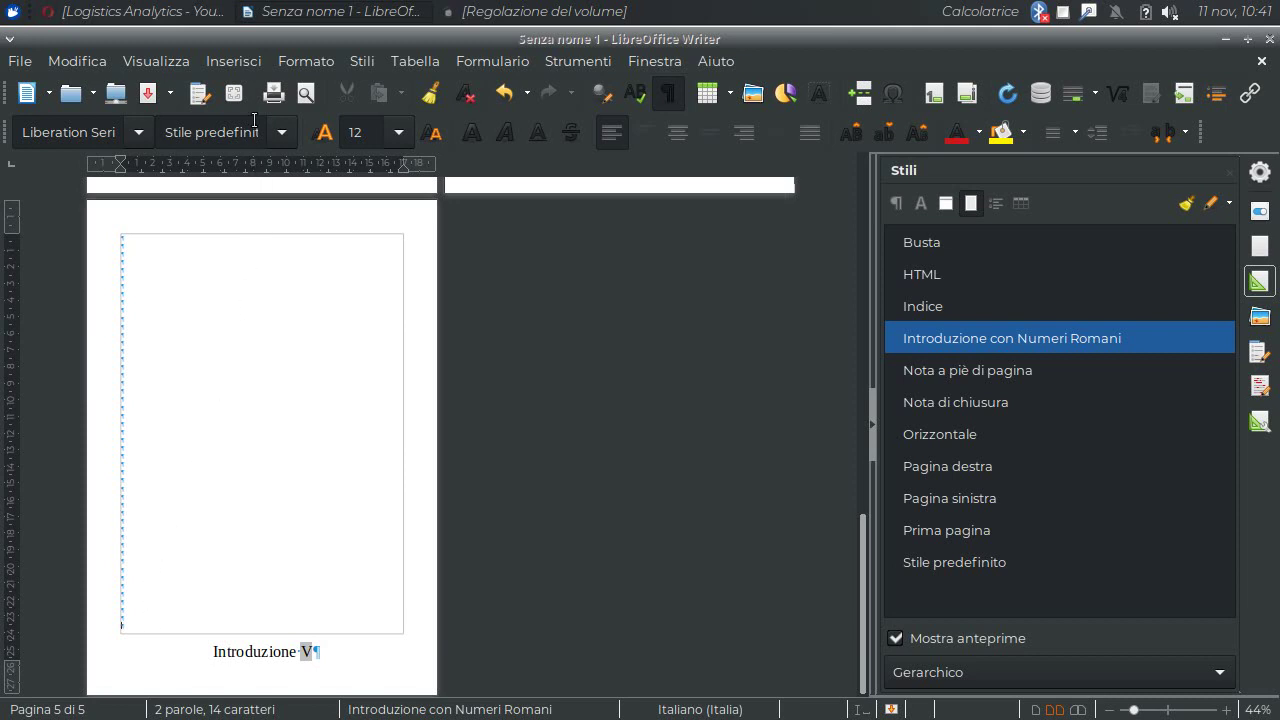
Insert a manual page break to a Stile predefinito page, with page numbering restarting at 1.
{"action": "left_click", "coordinate": [241, 60]}
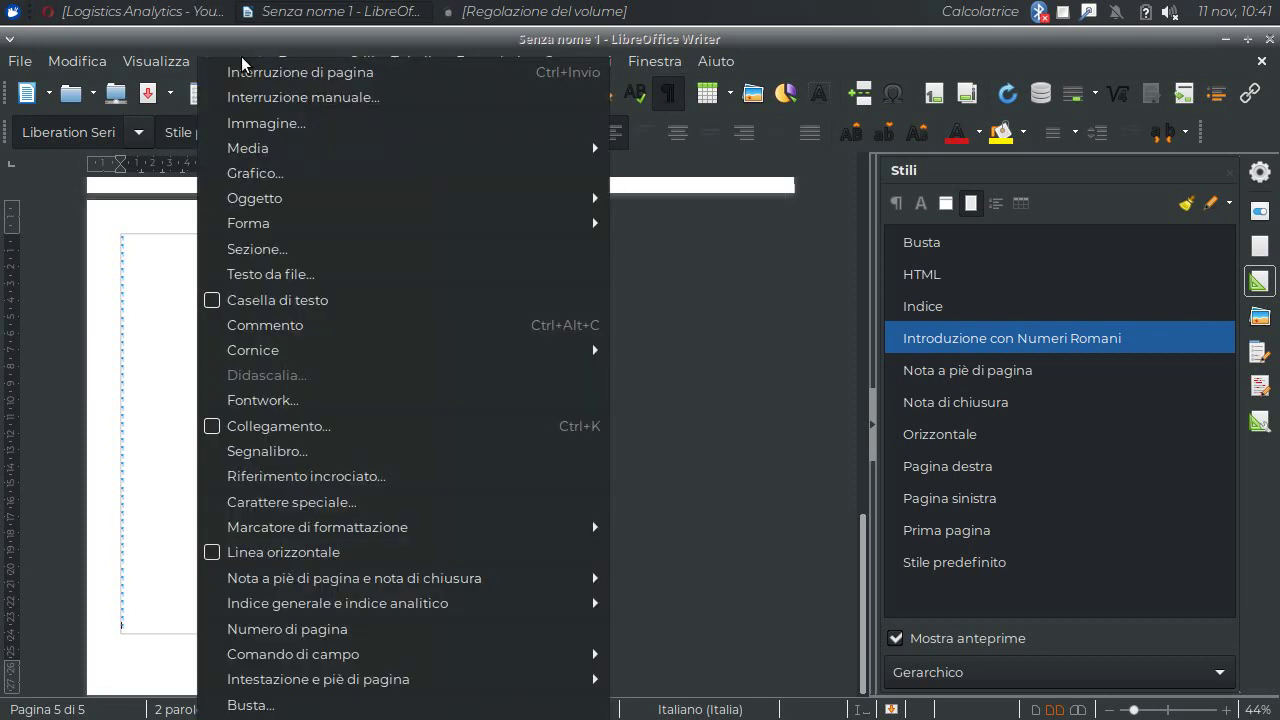
{"action": "left_click", "coordinate": [267, 105]}
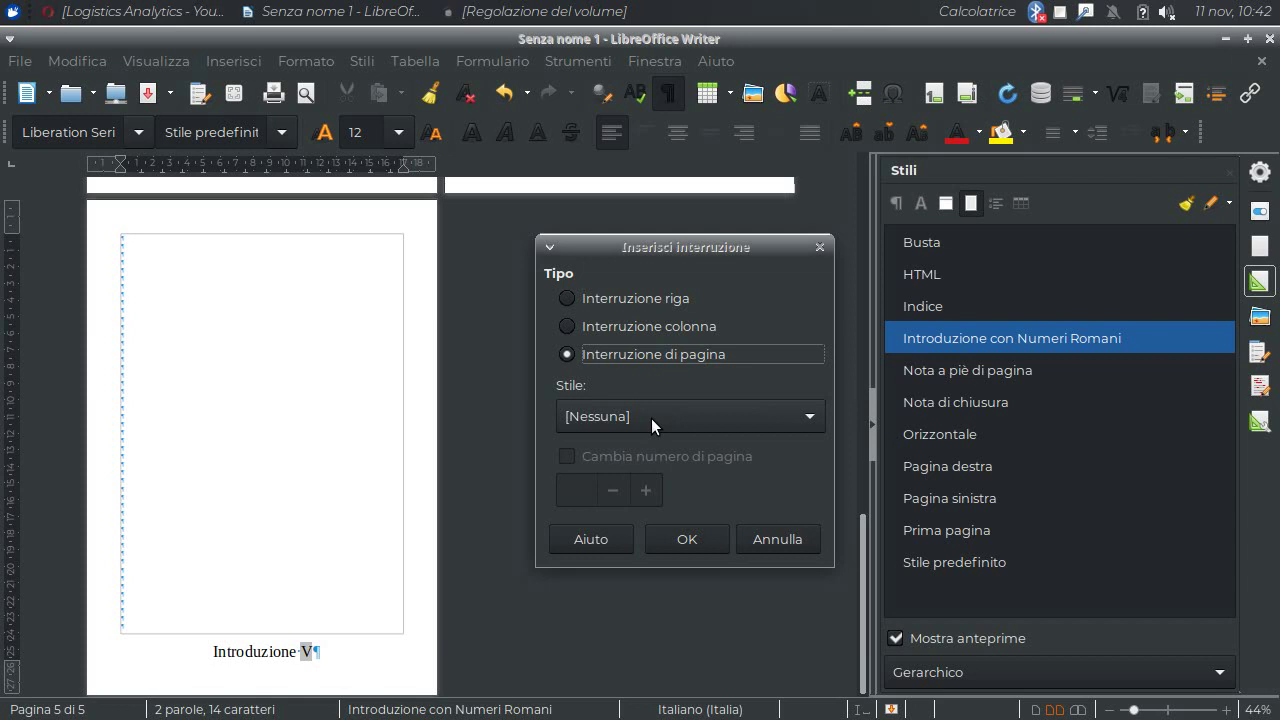
{"action": "left_click", "coordinate": [797, 418]}
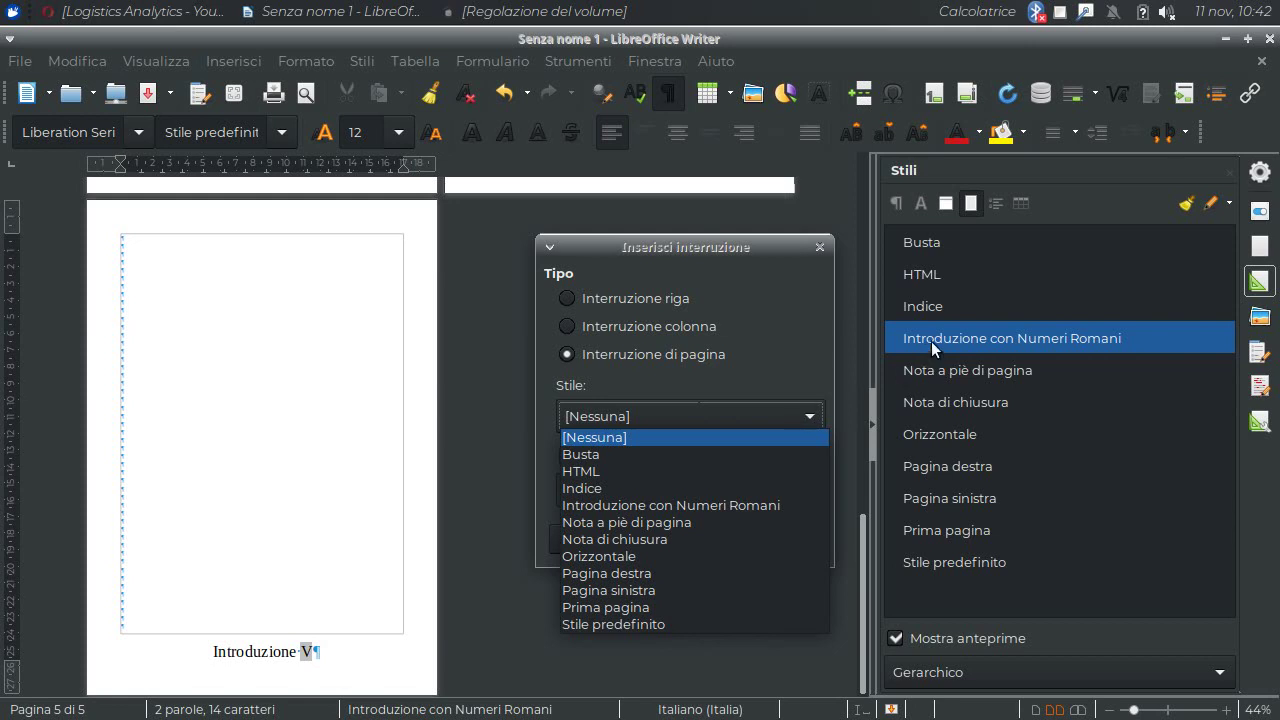
{"action": "left_click", "coordinate": [631, 622]}
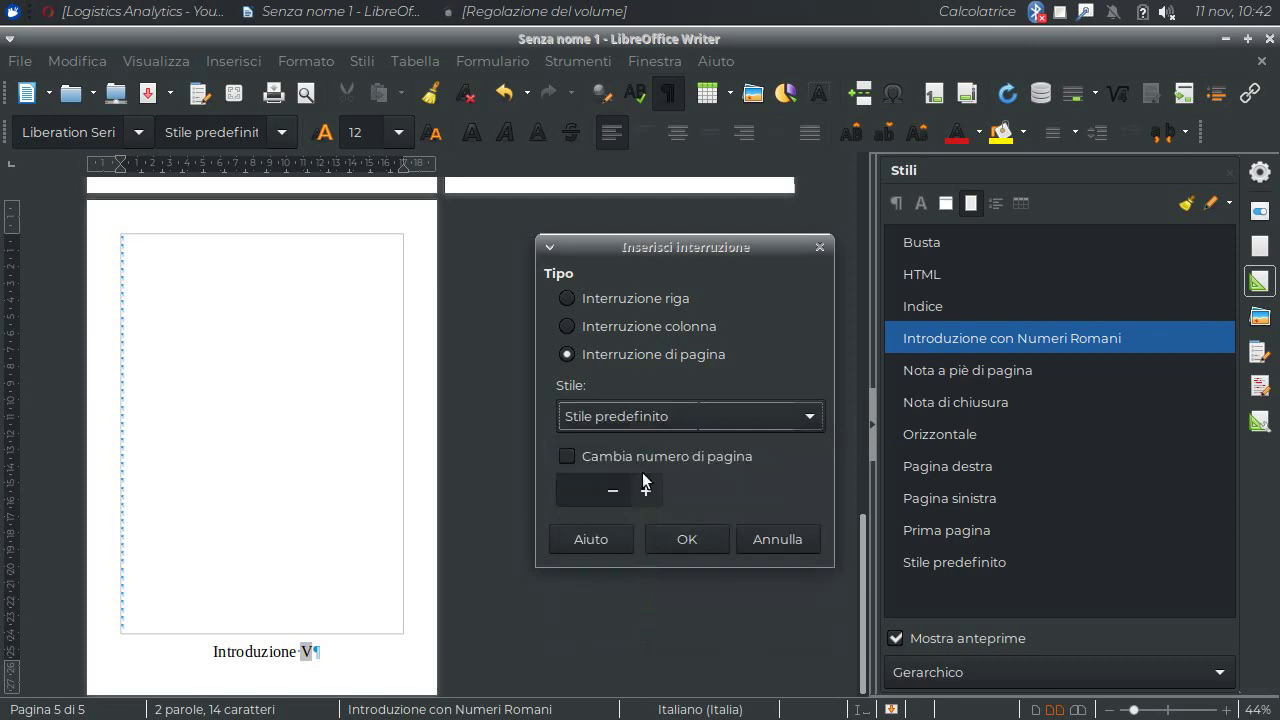
{"action": "left_click", "coordinate": [570, 456]}
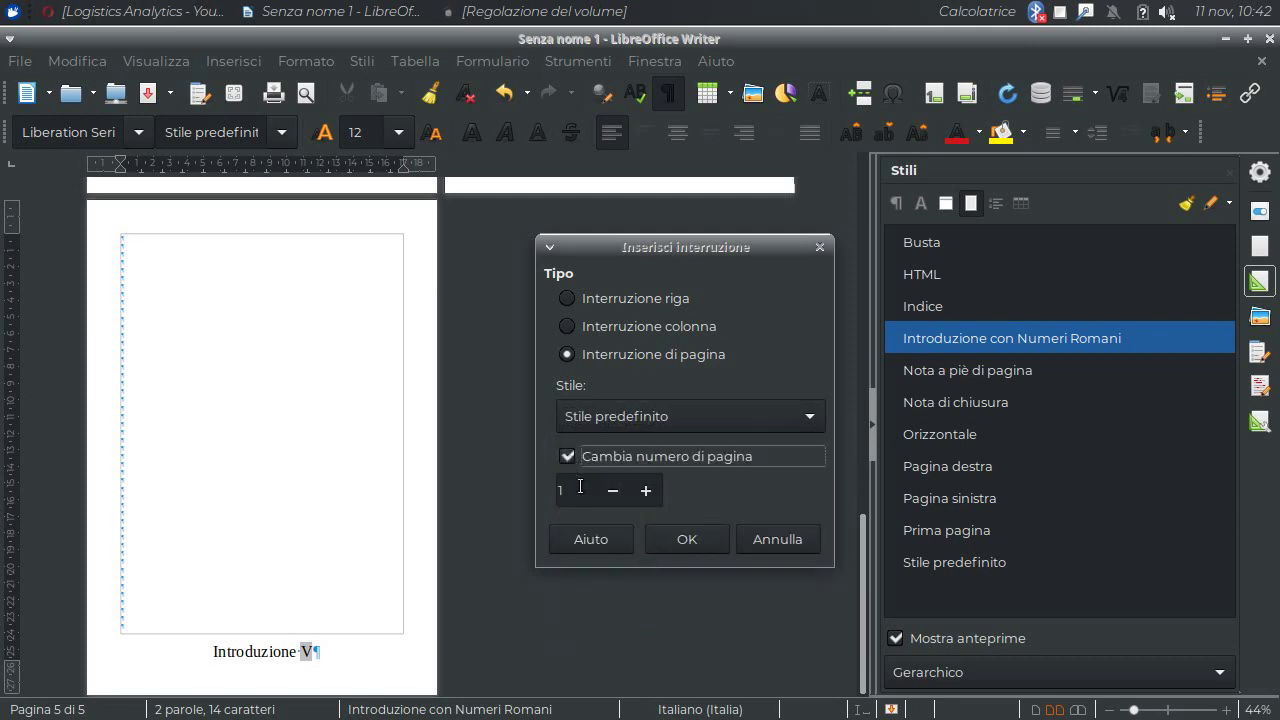
{"action": "left_click", "coordinate": [672, 540]}
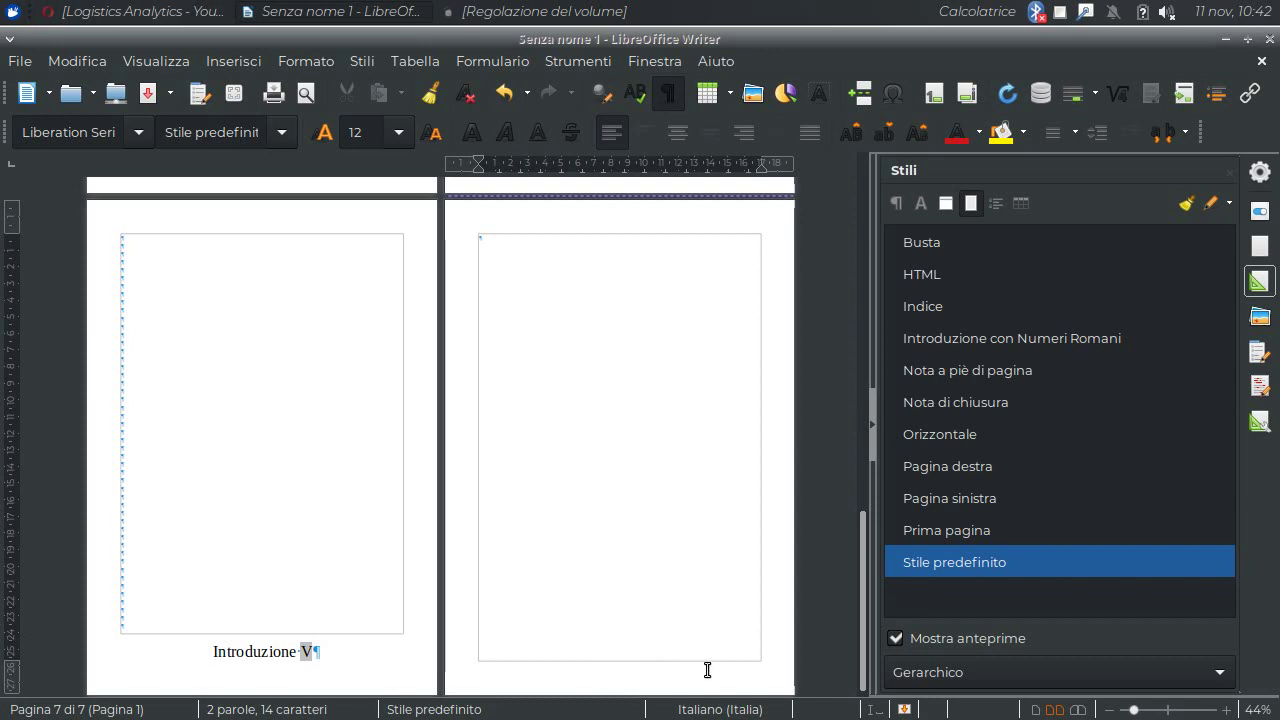
Add a footer to the default-style pages with centred text at 28 pt.
{"action": "mouse_move", "coordinate": [709, 670]}
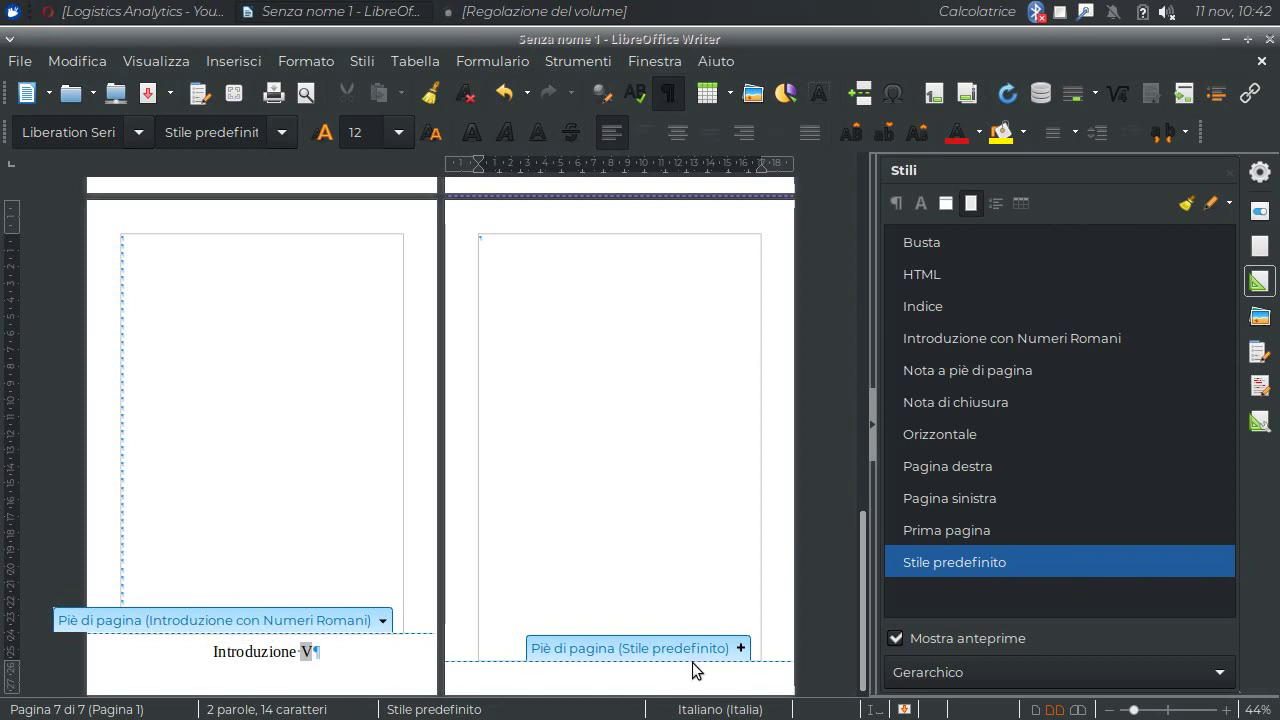
{"action": "left_click", "coordinate": [740, 649]}
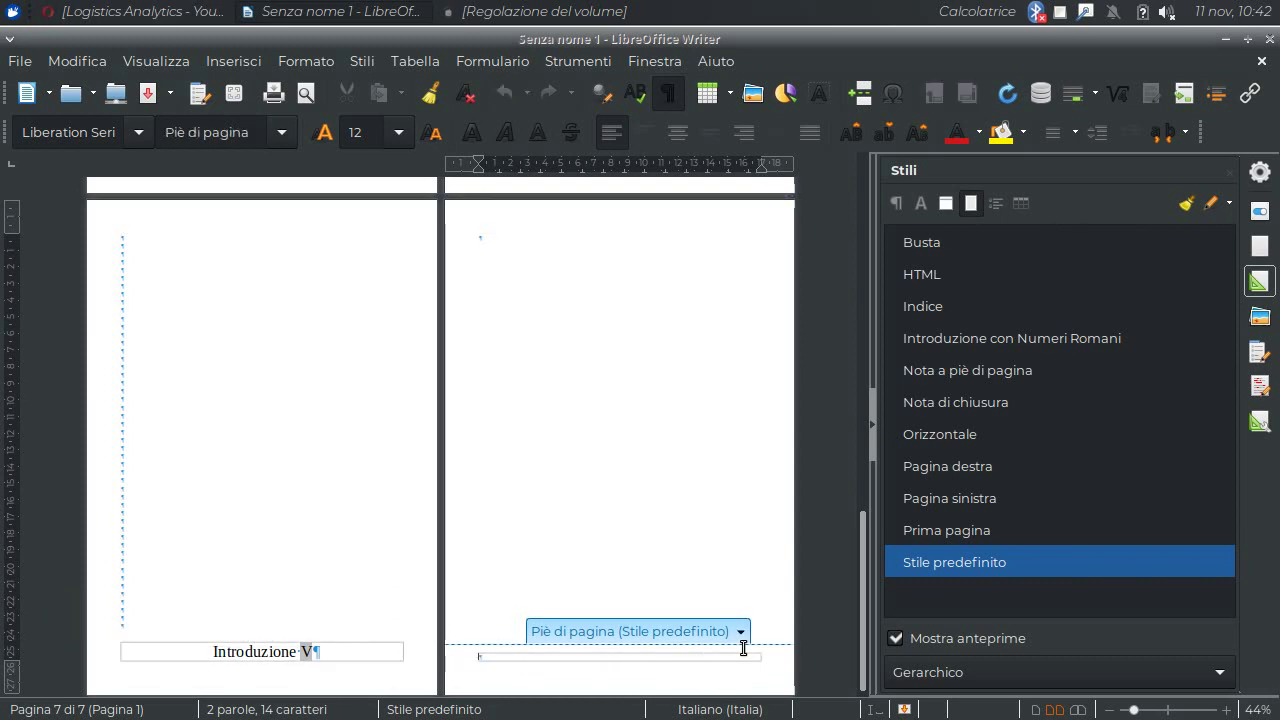
{"action": "left_click", "coordinate": [678, 132]}
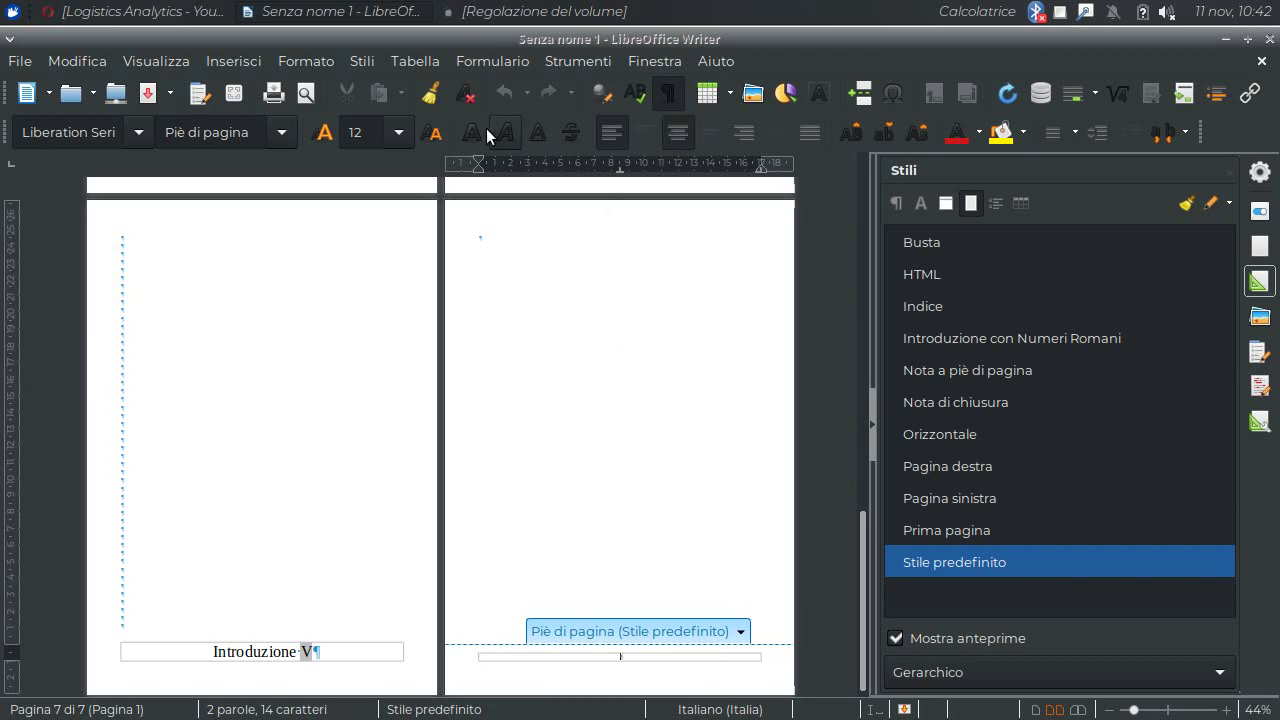
{"action": "left_click", "coordinate": [401, 132]}
{"action": "left_click_drag", "start_coordinate": [411, 191], "coordinate": [417, 240]}
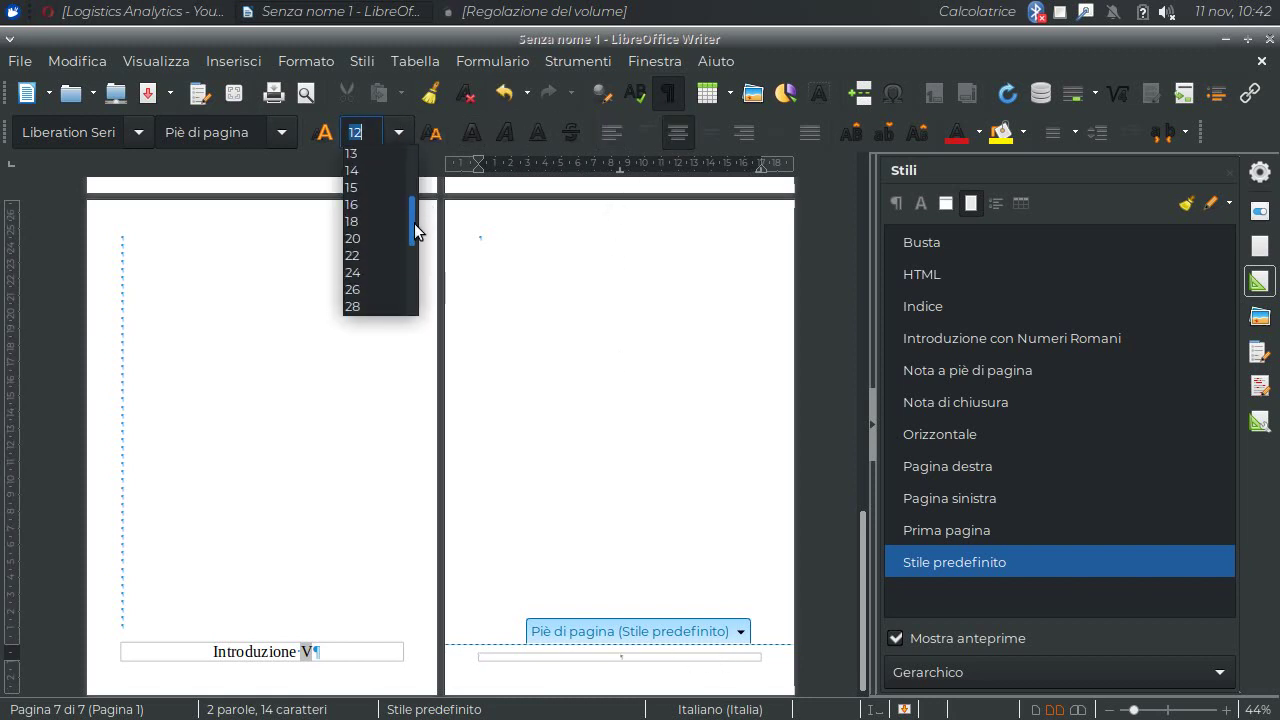
{"action": "left_click", "coordinate": [394, 251]}
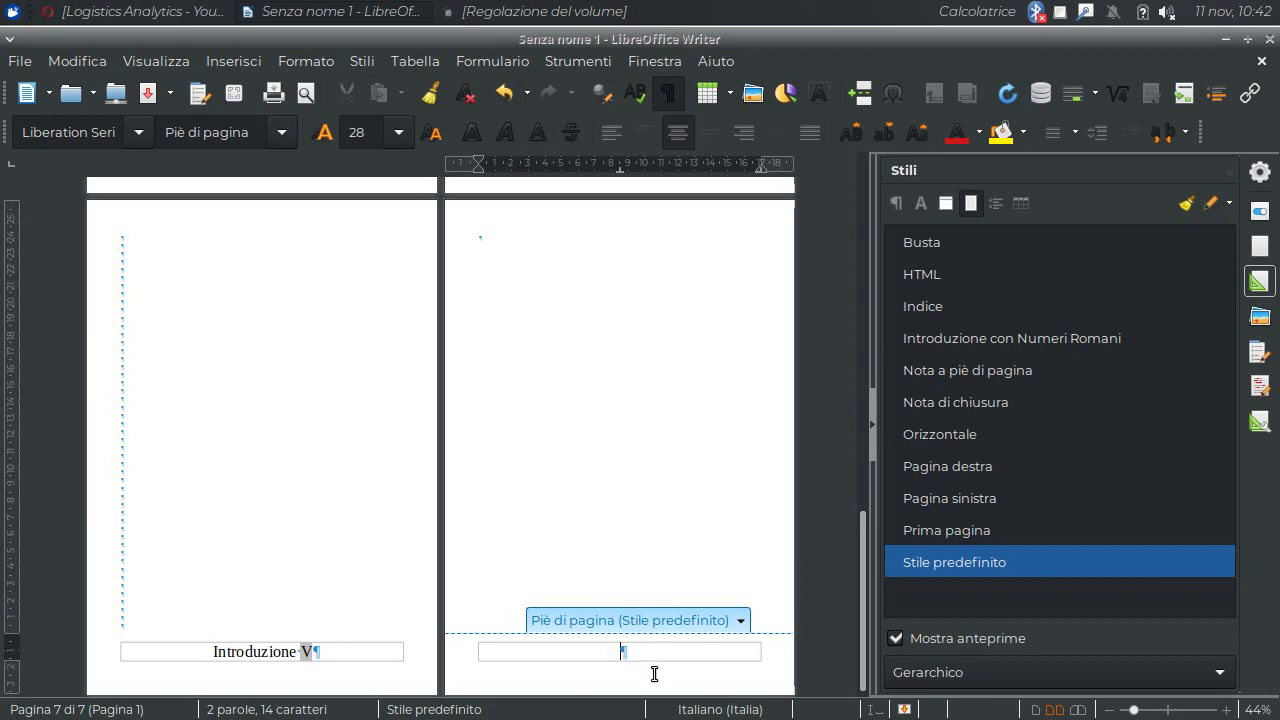
Fill the footer with 'Pagina' followed by the page number field.
{"action": "type", "text": "Pagi"}
{"action": "type", "text": "na"}
{"action": "mouse_move", "coordinate": [327, 644]}
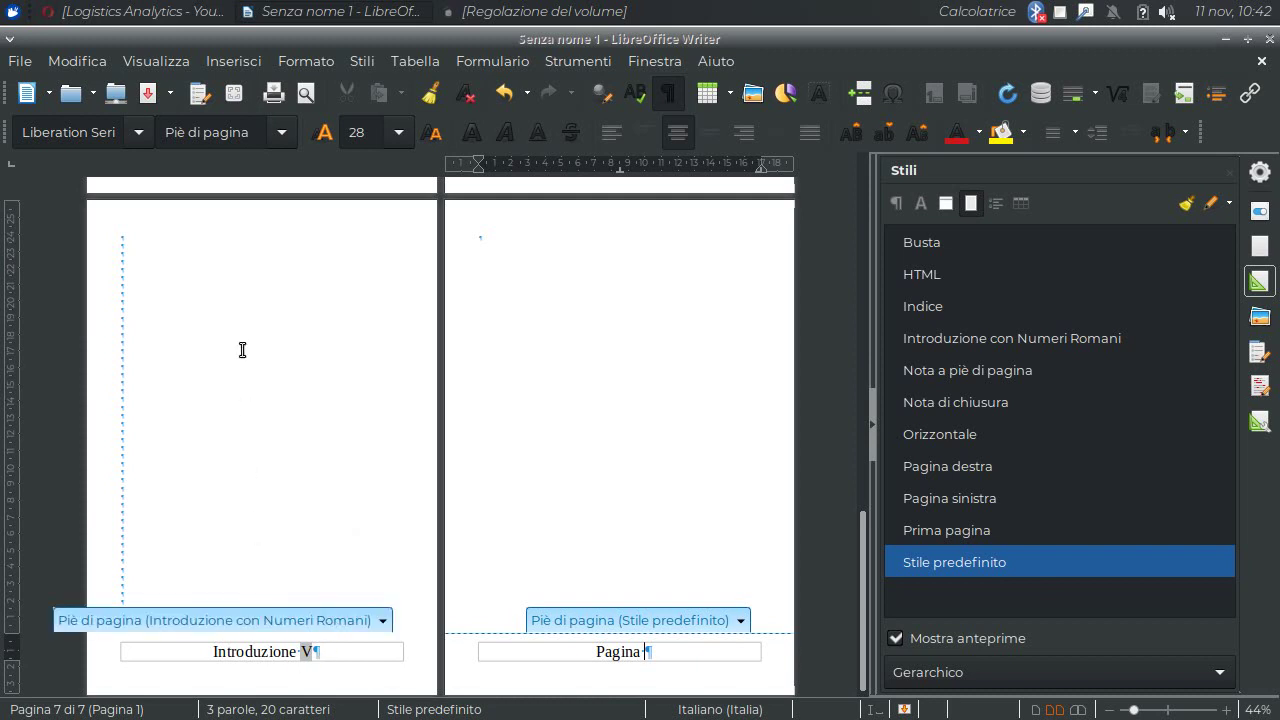
{"action": "left_click", "coordinate": [215, 60]}
{"action": "left_click", "coordinate": [350, 632]}
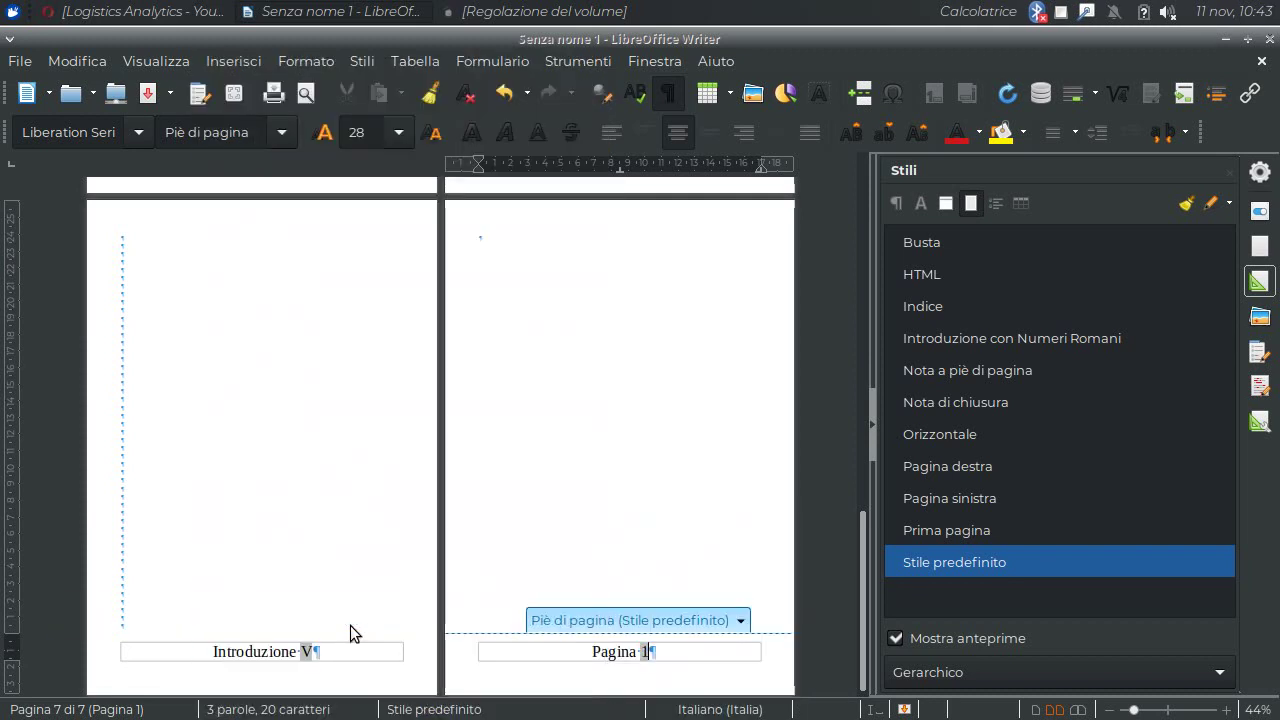
{"action": "mouse_move", "coordinate": [350, 632]}
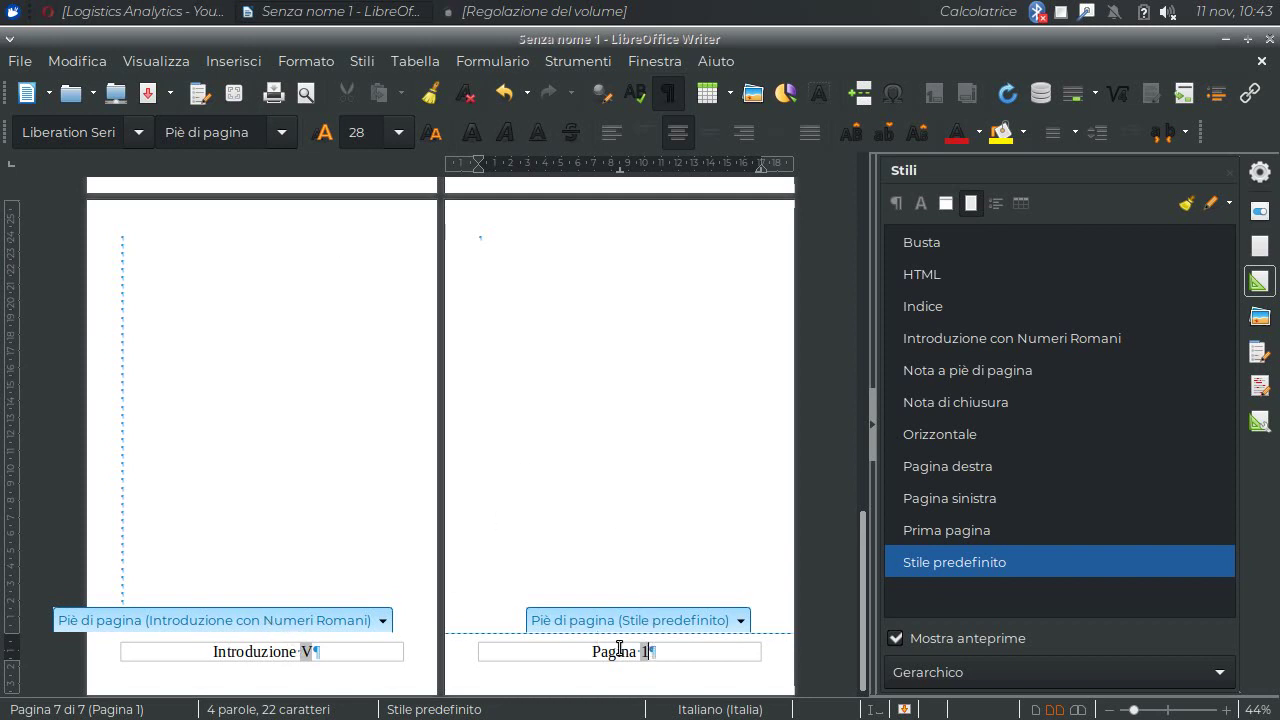
Insert four manual page breaks so the document reaches 11 pages, ending at Pagina 5.
{"action": "left_click", "coordinate": [532, 295]}
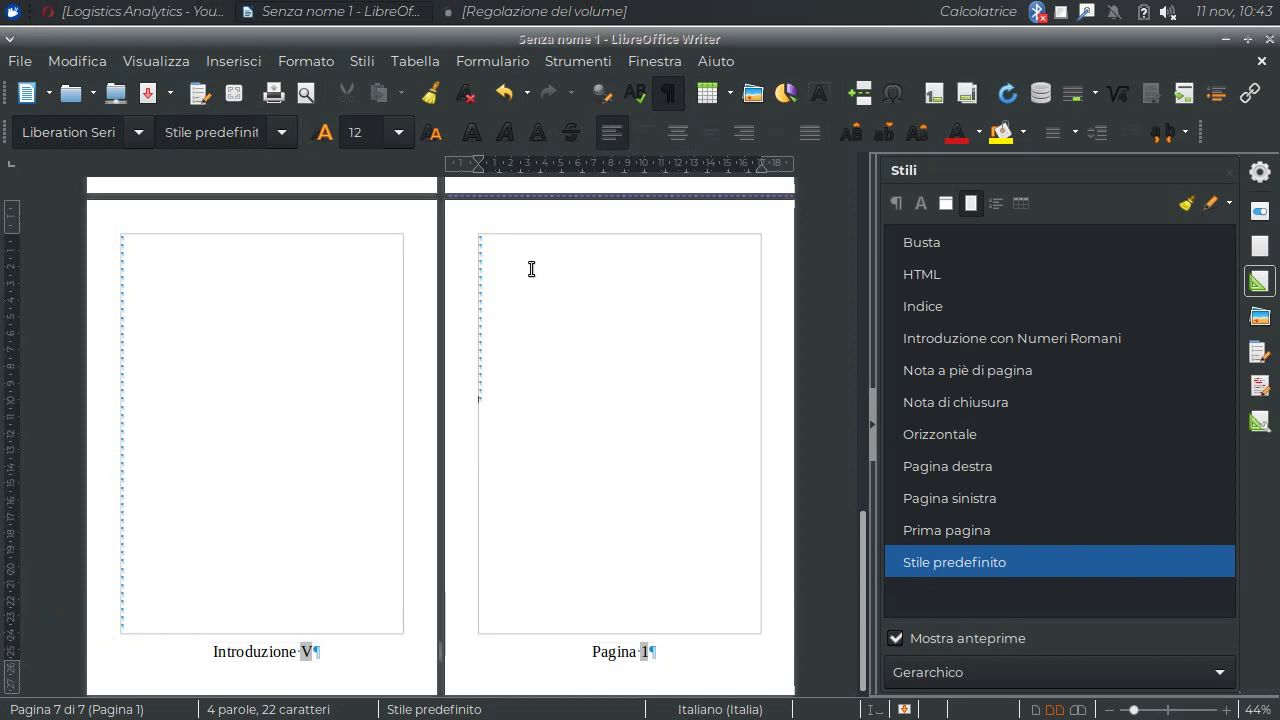
{"action": "key", "text": "ctrl+Return"}
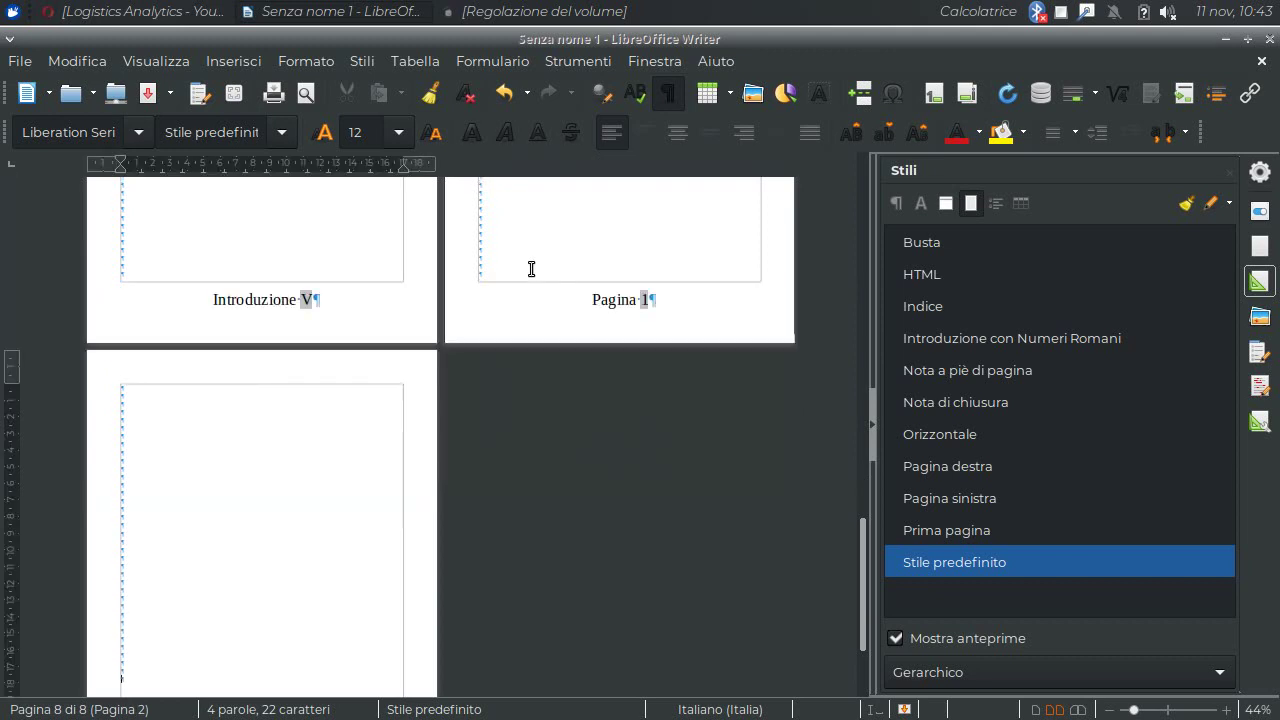
{"action": "key", "text": "ctrl+Return"}
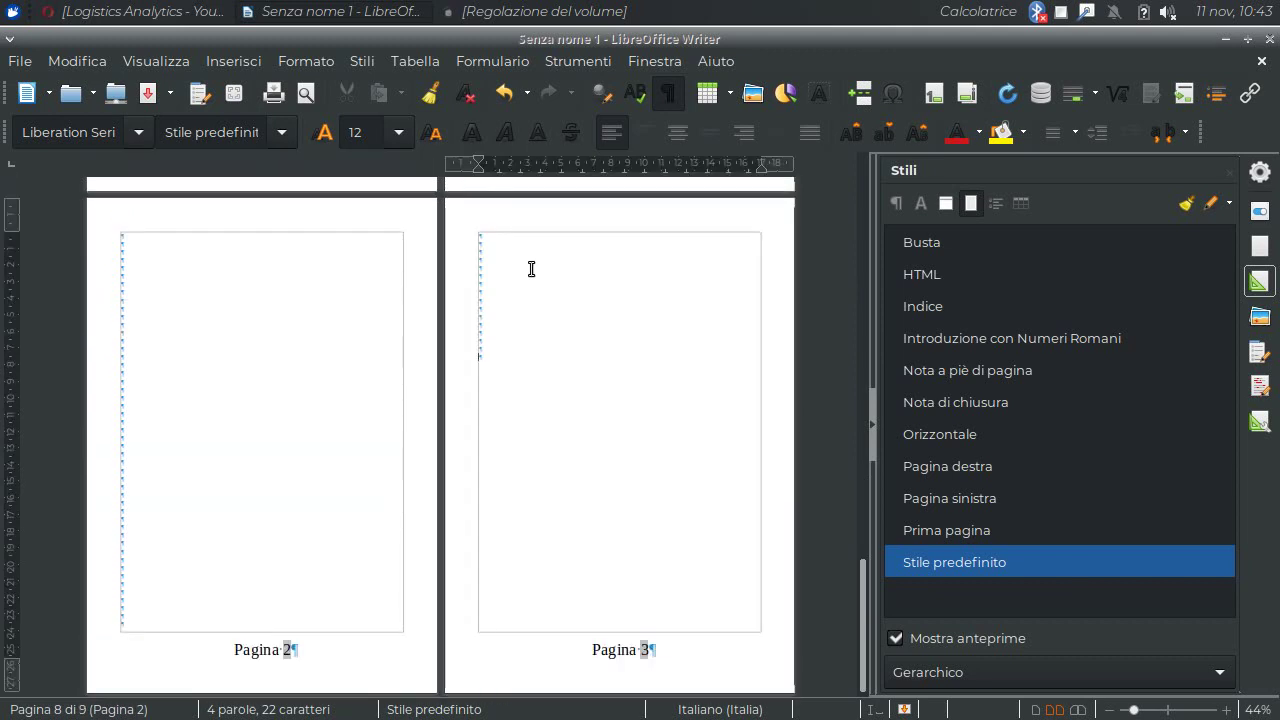
{"action": "key", "text": "ctrl+Return"}
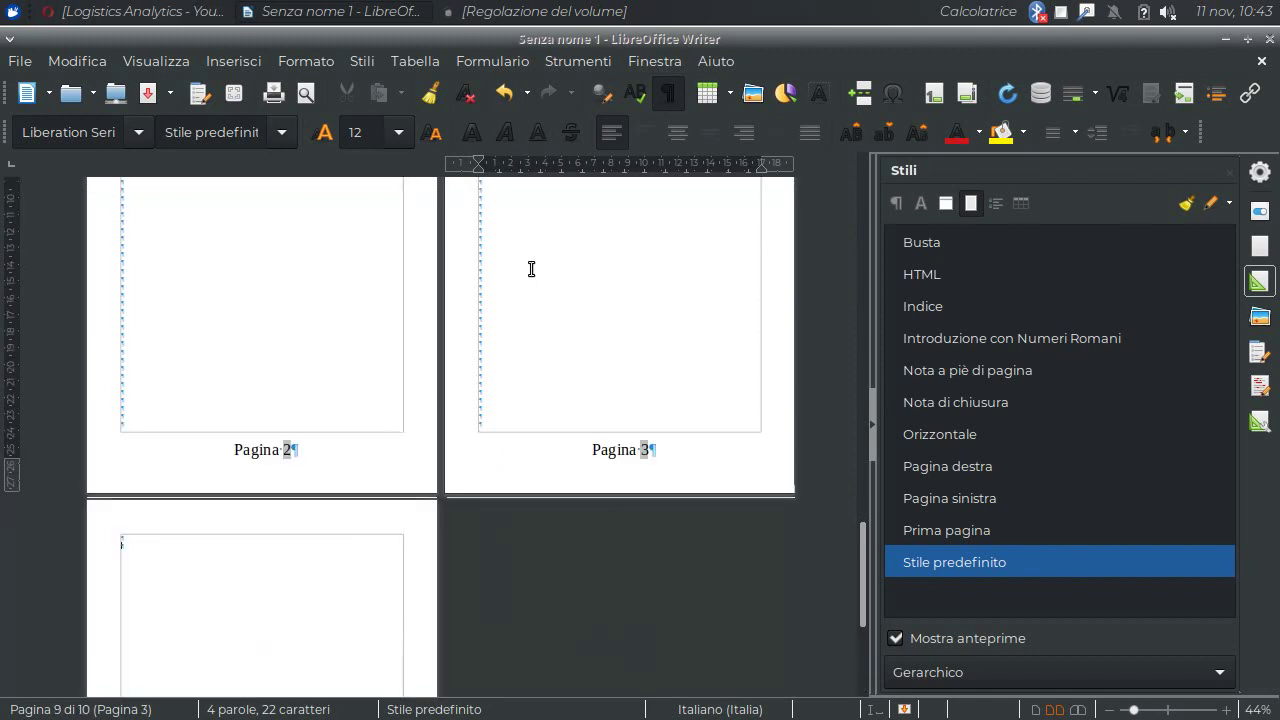
{"action": "scroll", "coordinate": [531, 269], "scroll_direction": "down", "scroll_amount": 3}
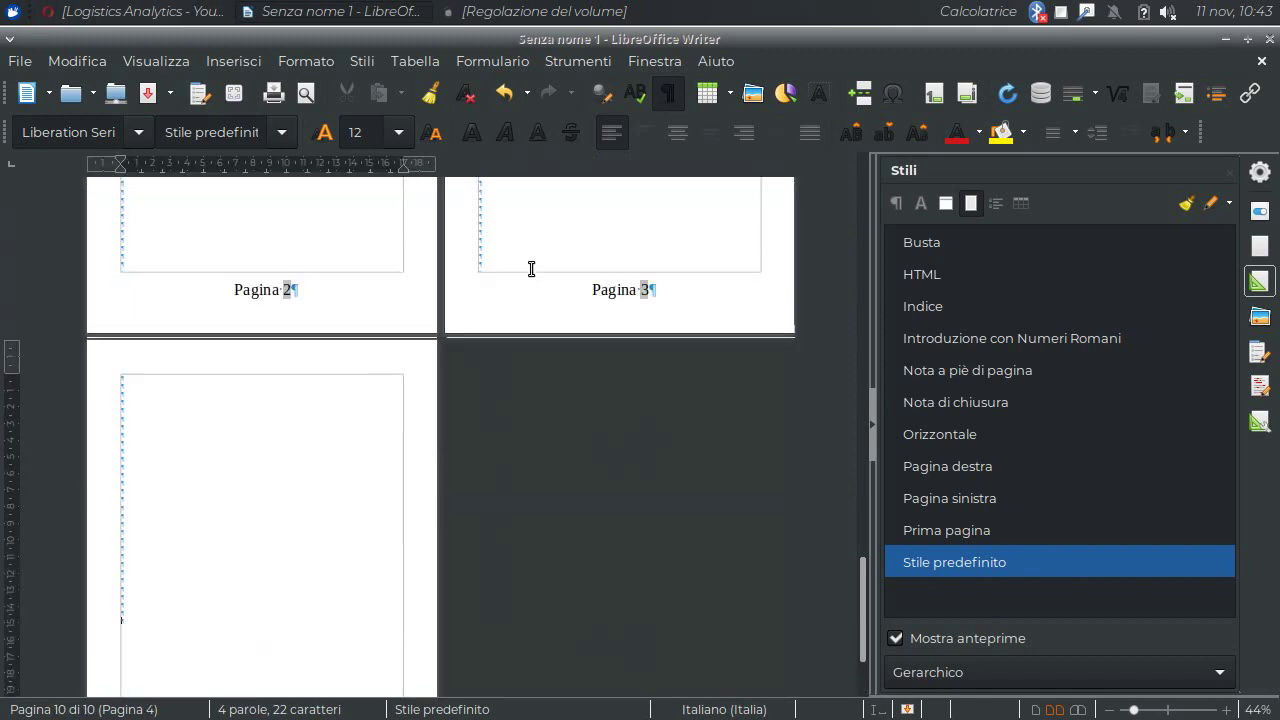
{"action": "scroll", "coordinate": [531, 269], "scroll_direction": "down", "scroll_amount": 3}
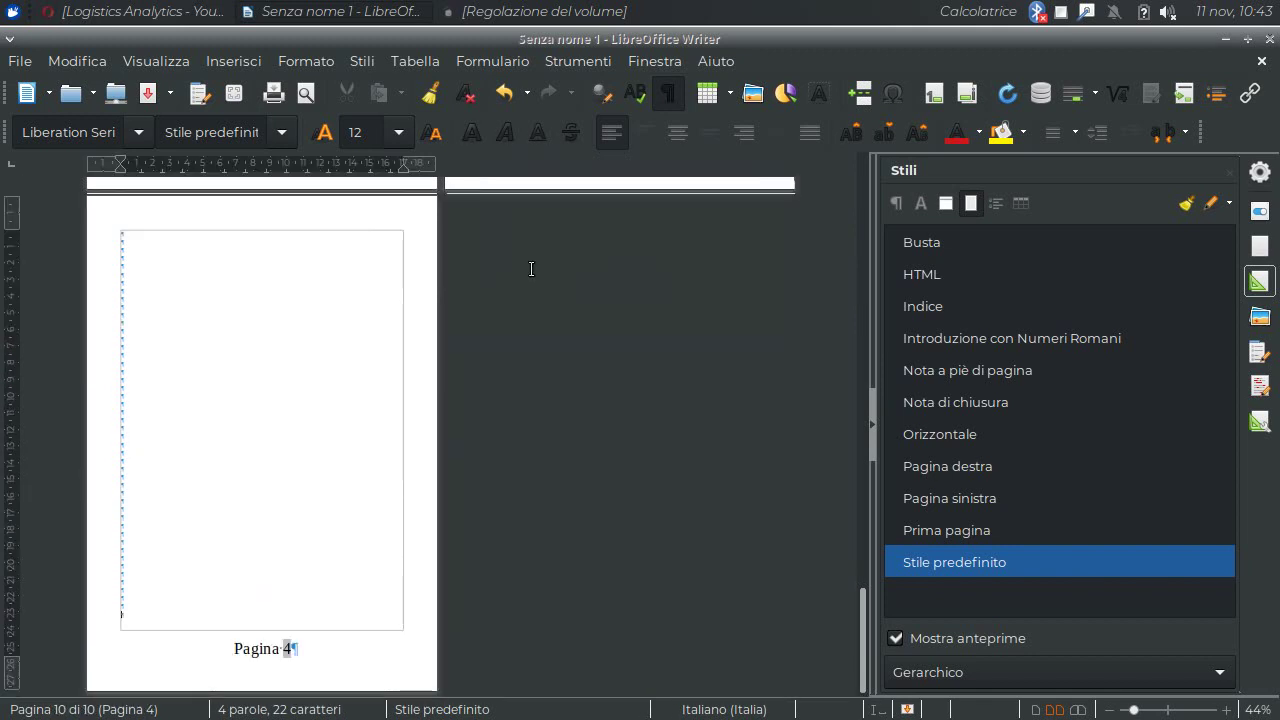
{"action": "key", "text": "ctrl+Return"}
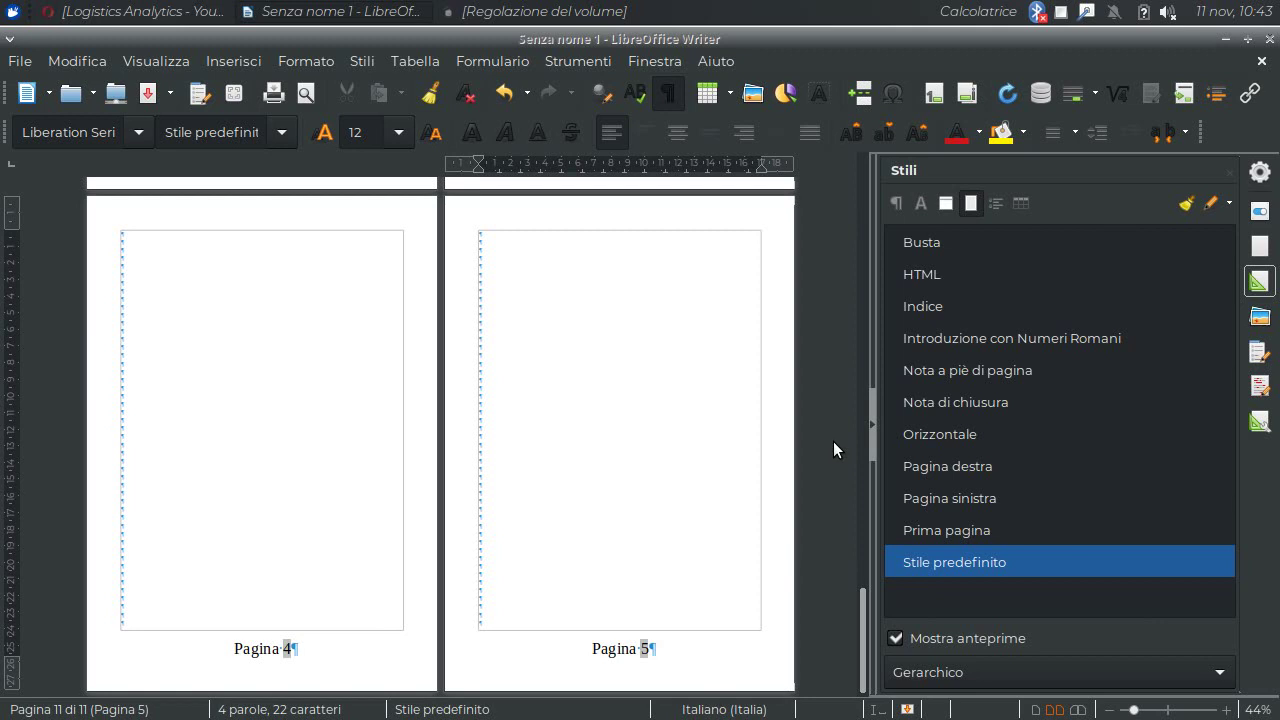
{"action": "right_click", "coordinate": [937, 564]}
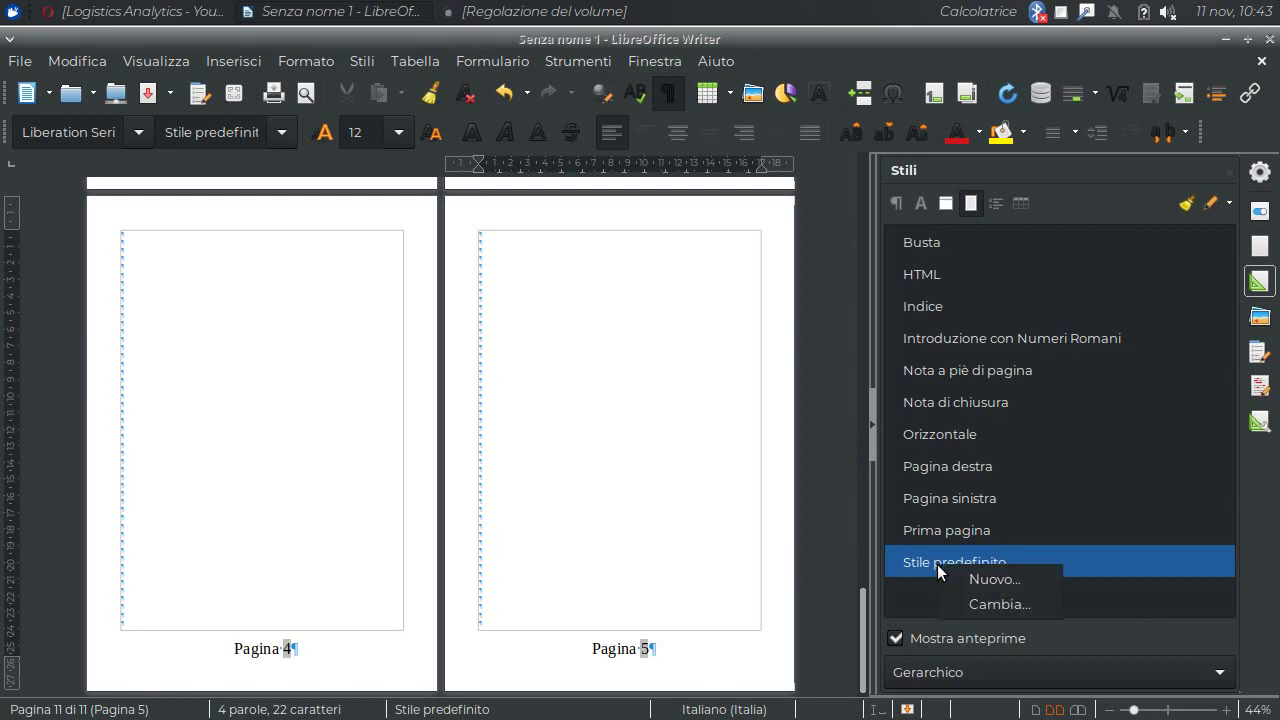
{"action": "left_click", "coordinate": [953, 604]}
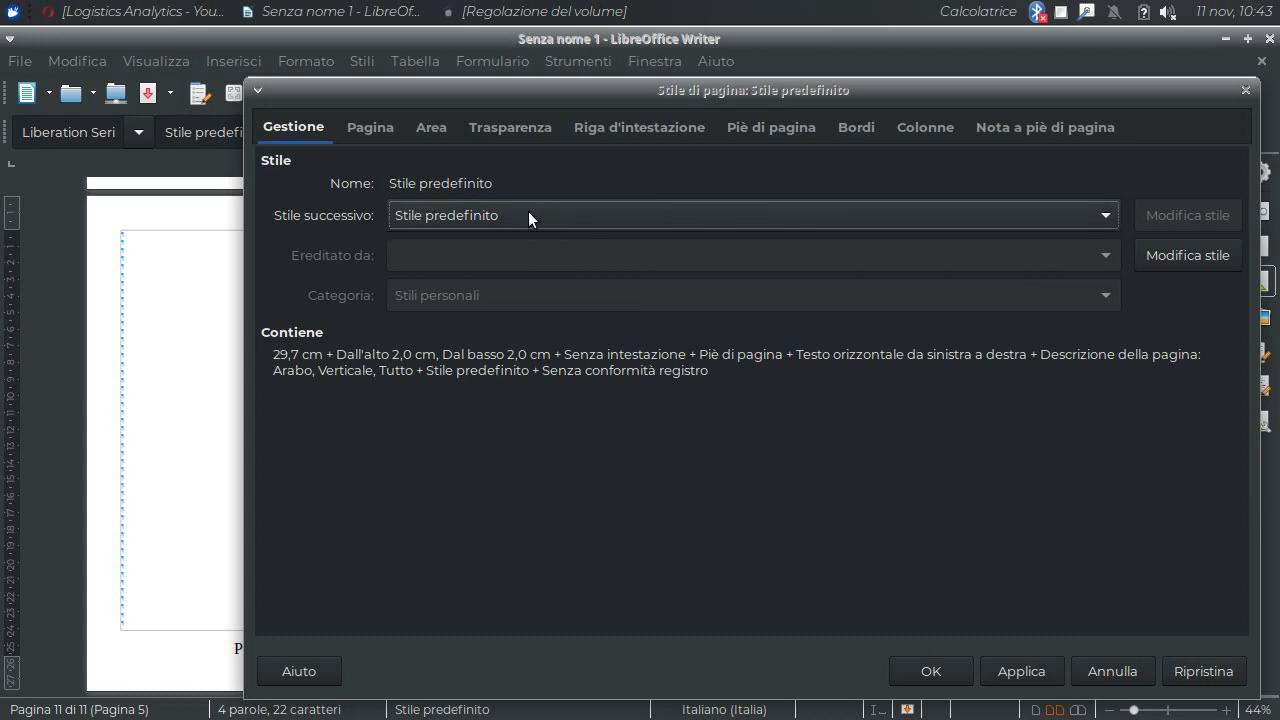
{"action": "left_click", "coordinate": [1110, 670]}
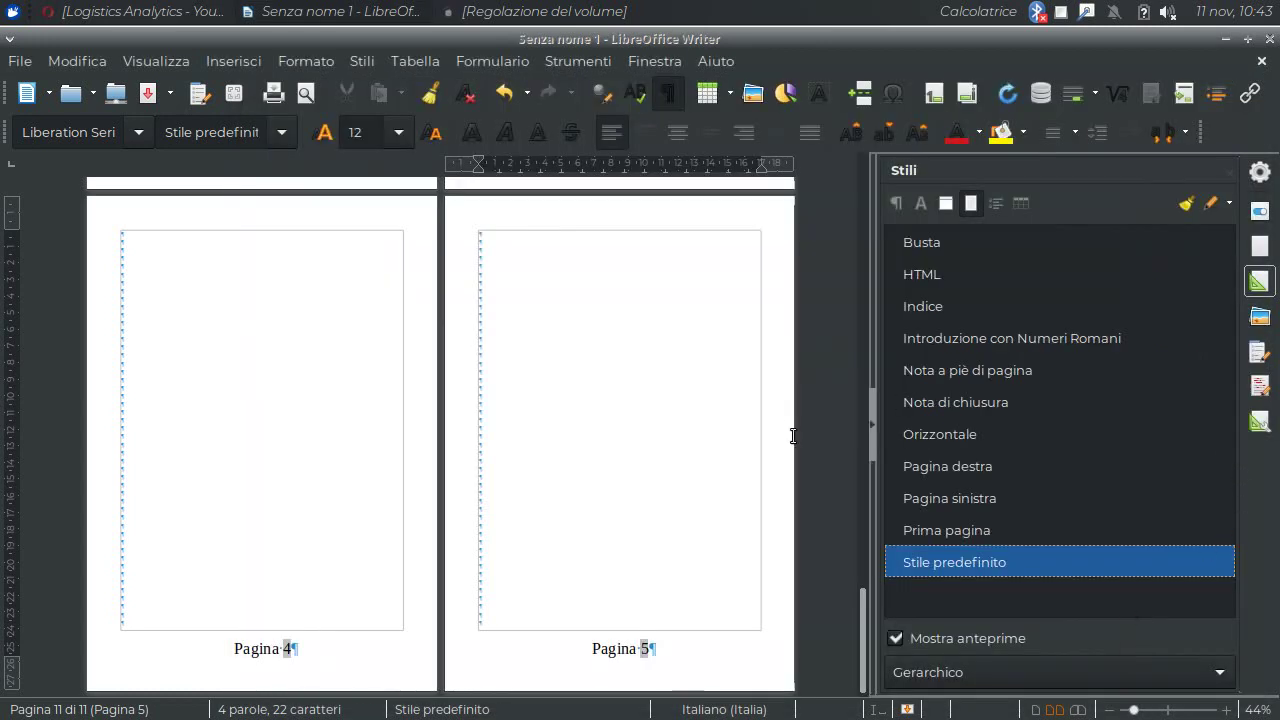
Return to page 1 and review the Introduzione con Numeri Romani style without changing anything.
{"action": "left_click_drag", "start_coordinate": [862, 622], "coordinate": [866, 205]}
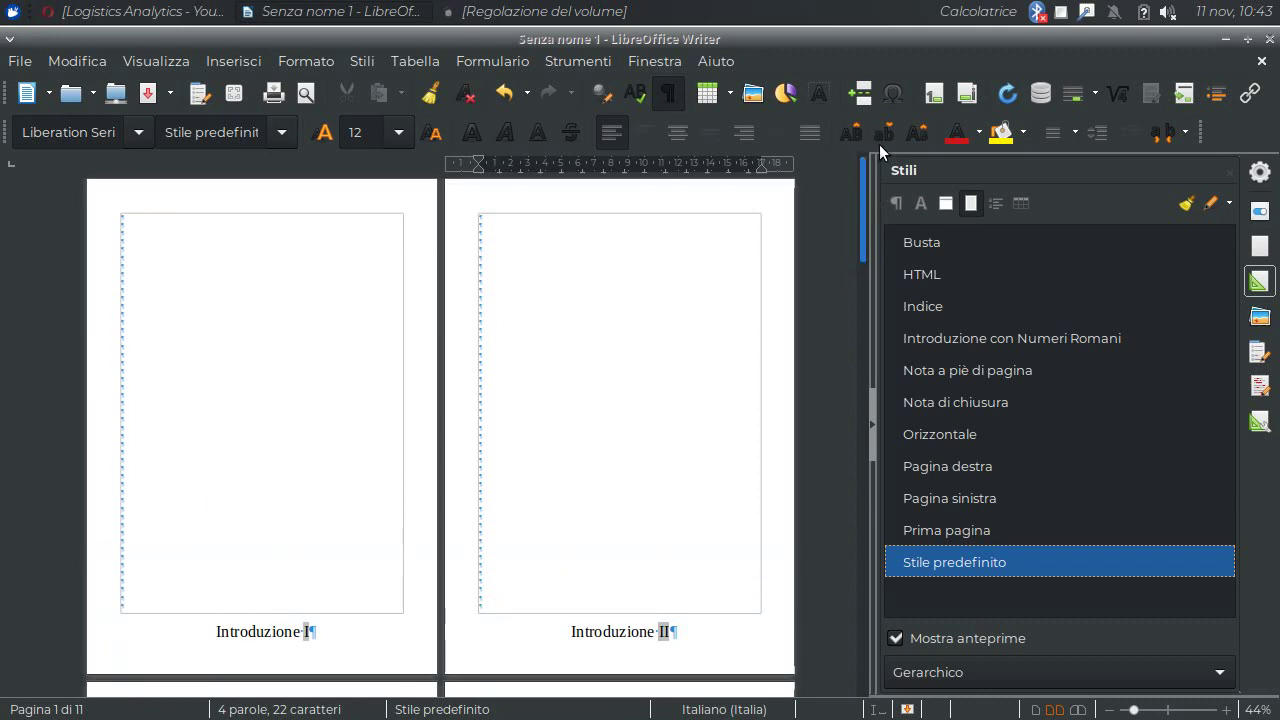
{"action": "left_click", "coordinate": [160, 220]}
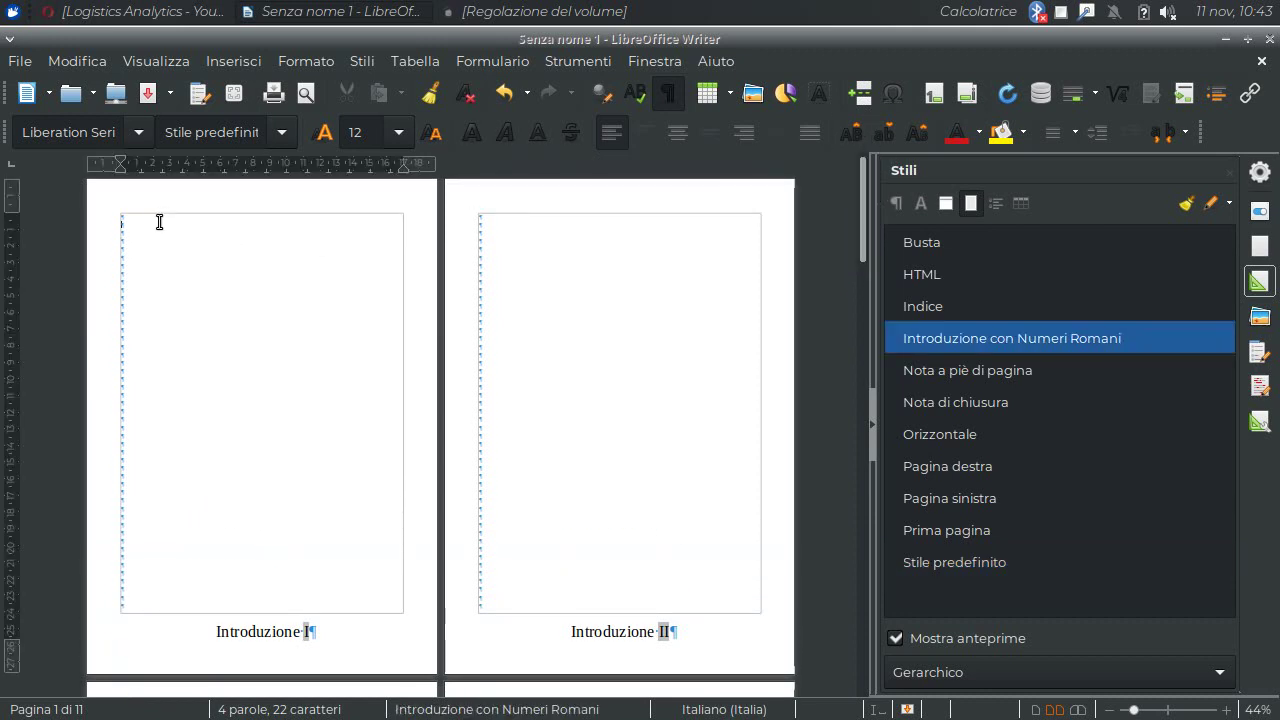
{"action": "right_click", "coordinate": [978, 344]}
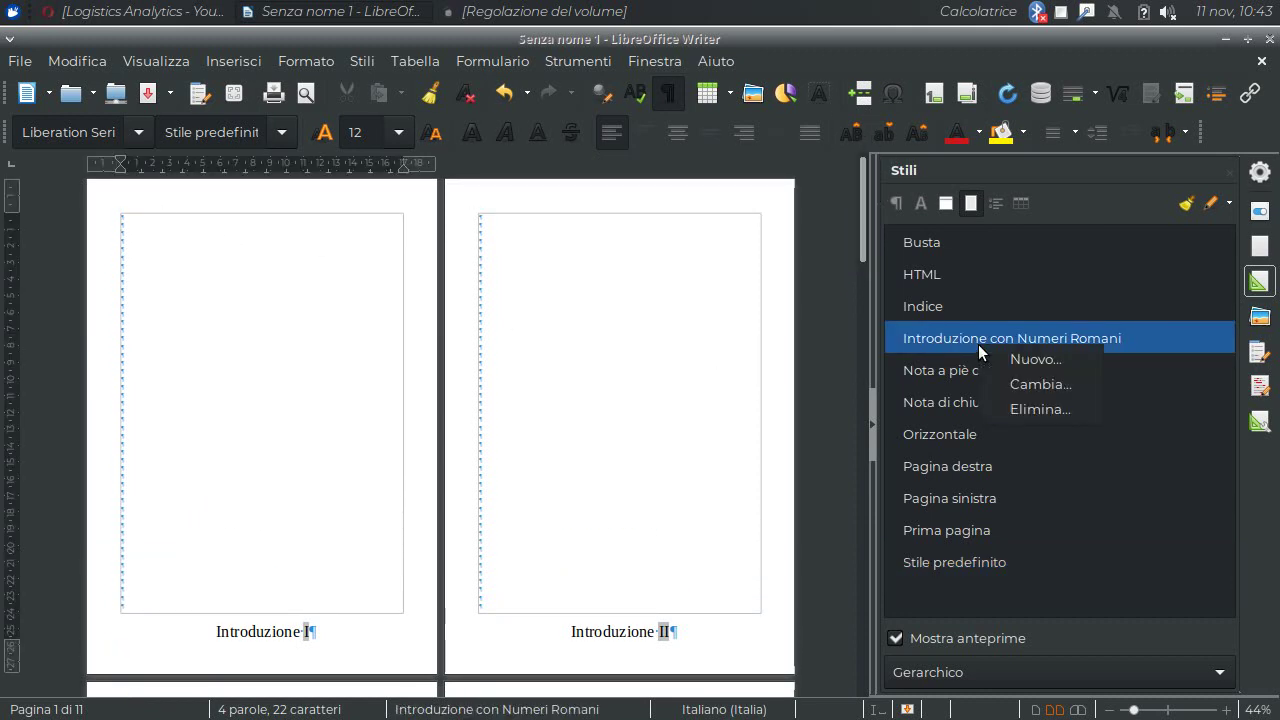
{"action": "left_click", "coordinate": [1027, 384]}
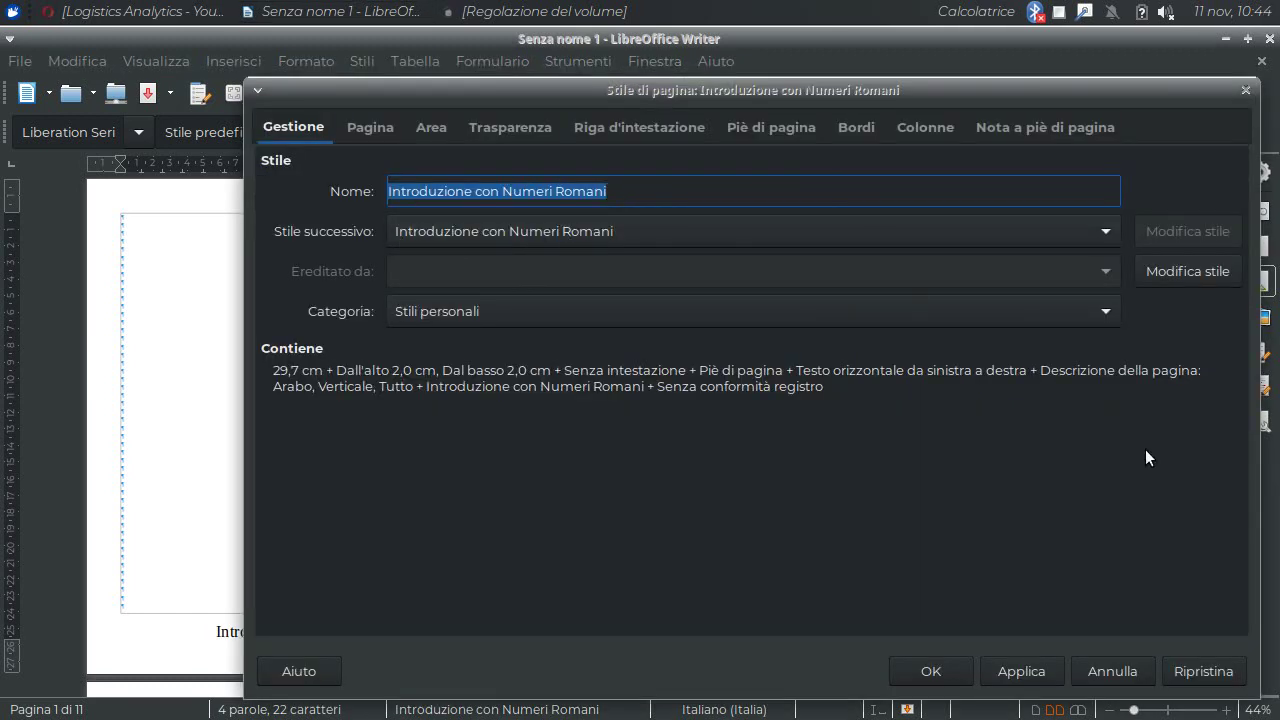
{"action": "left_click", "coordinate": [1106, 673]}
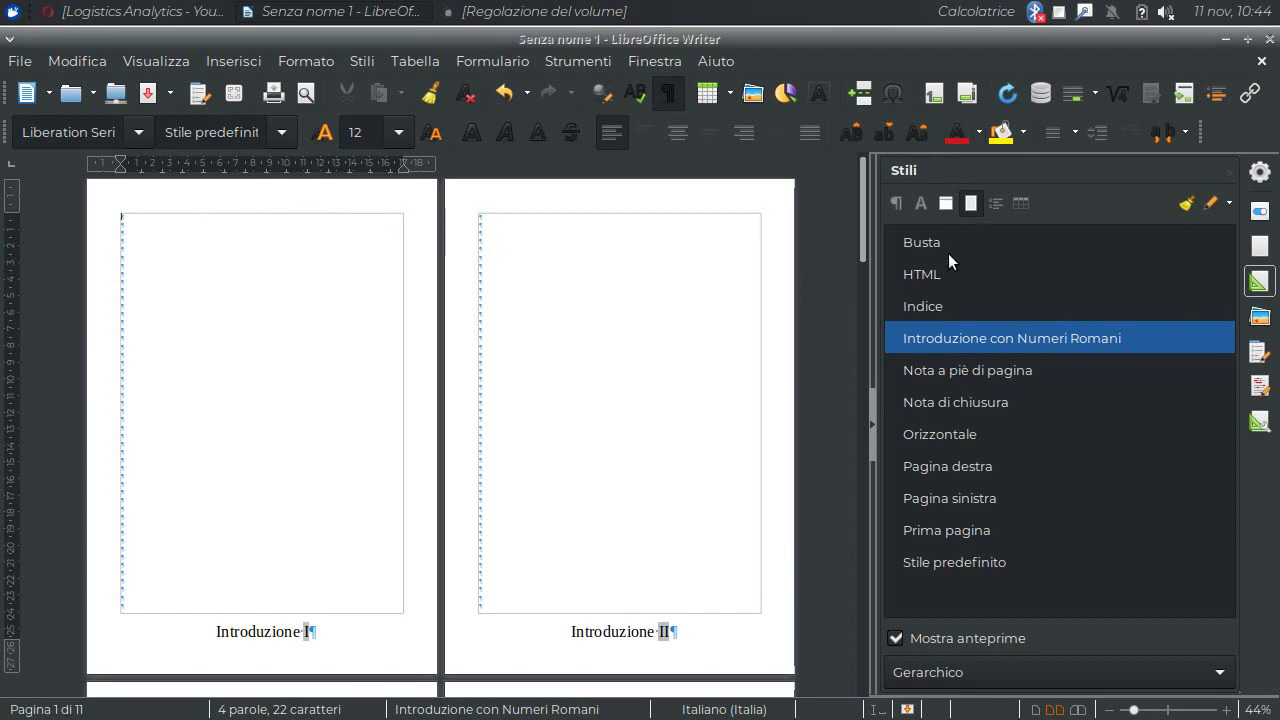
{"action": "left_click", "coordinate": [224, 60]}
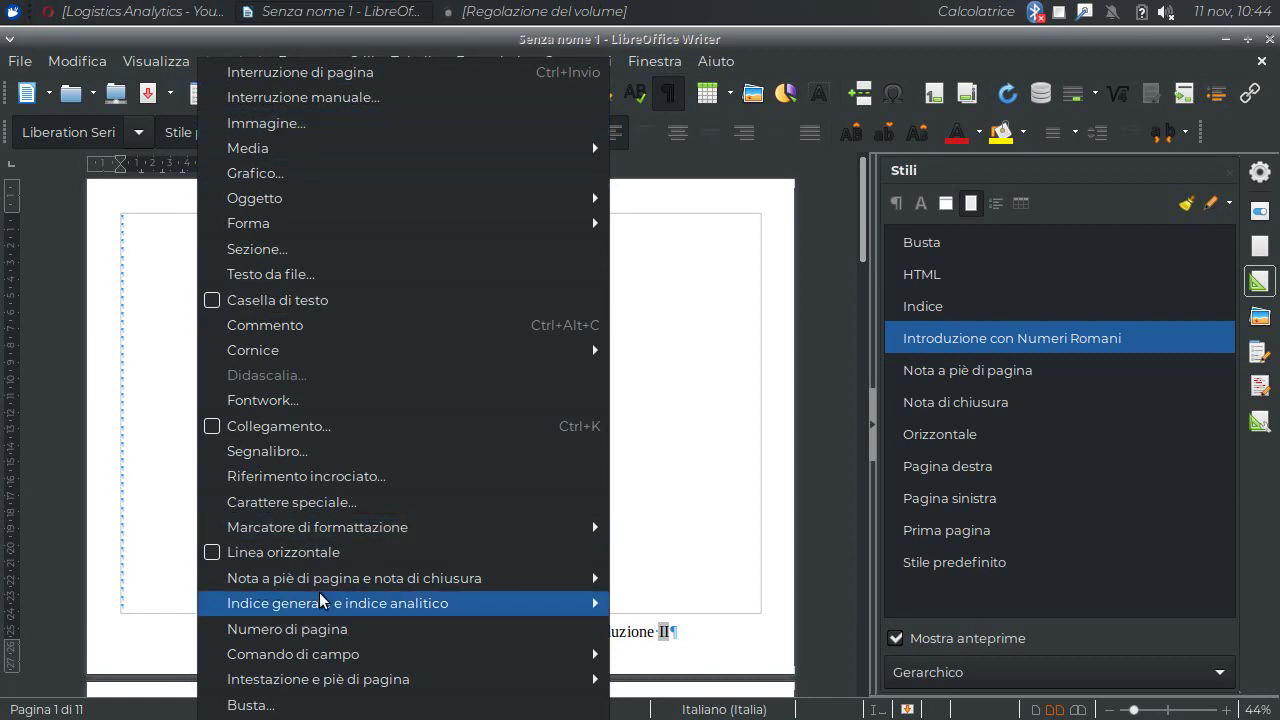
{"action": "left_click", "coordinate": [555, 37]}
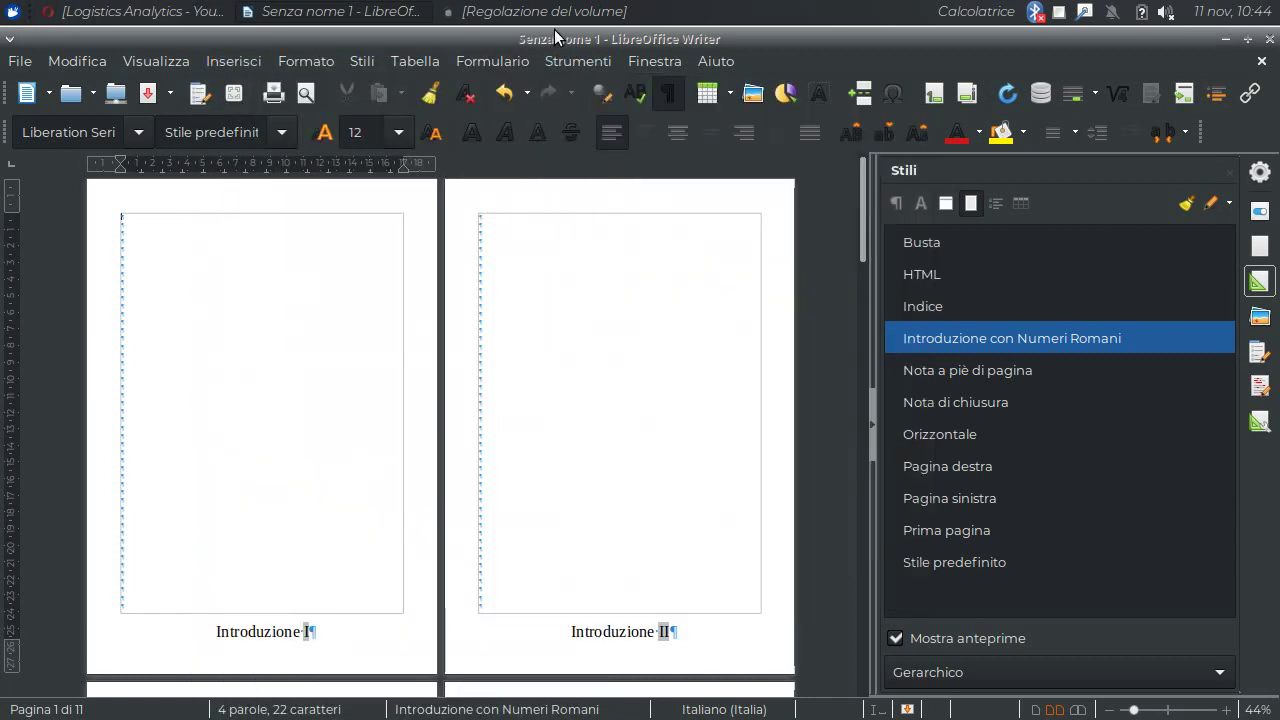